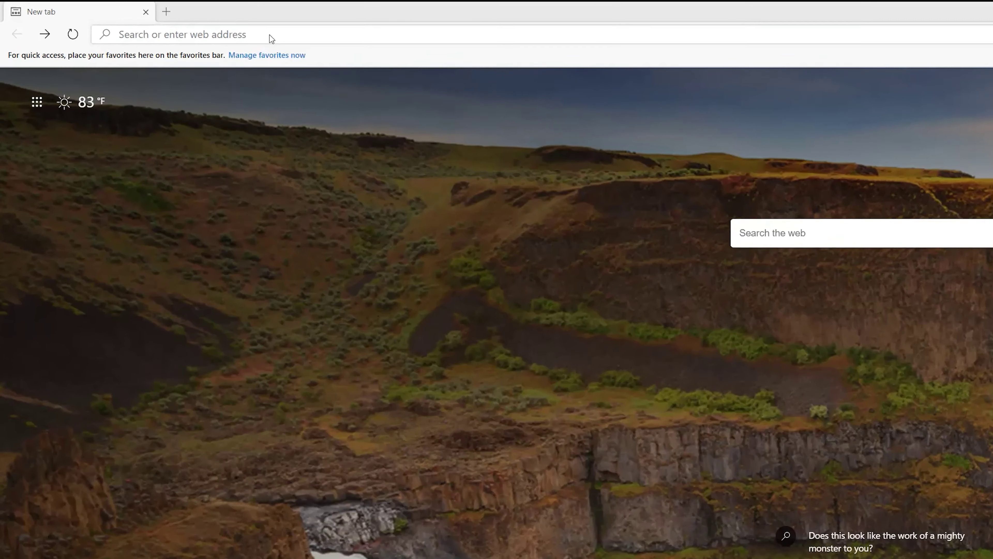
Step: Search Bing for 'obs studio' and open the official OBS homepage at obsproject.com
left_click(138, 25)
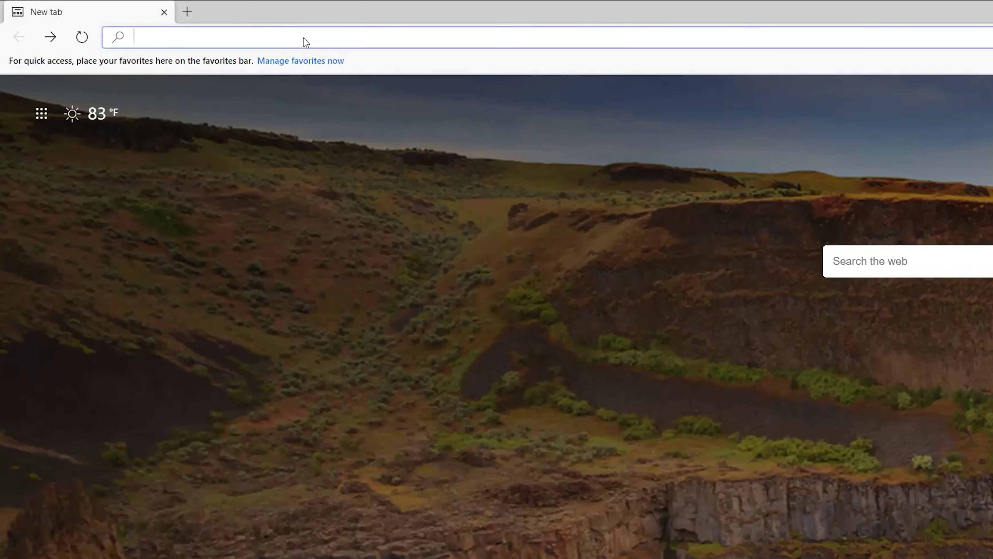
type("obs")
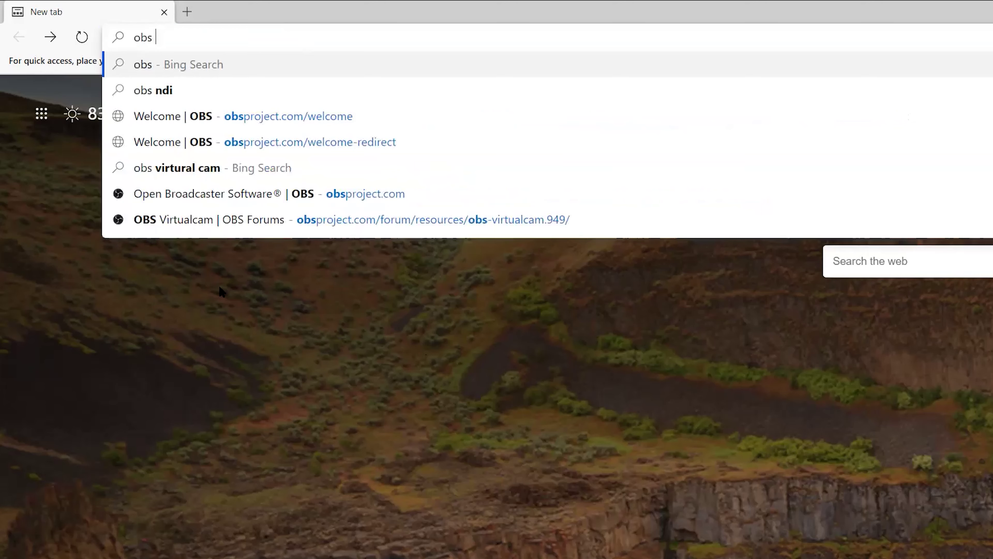
type(" studio")
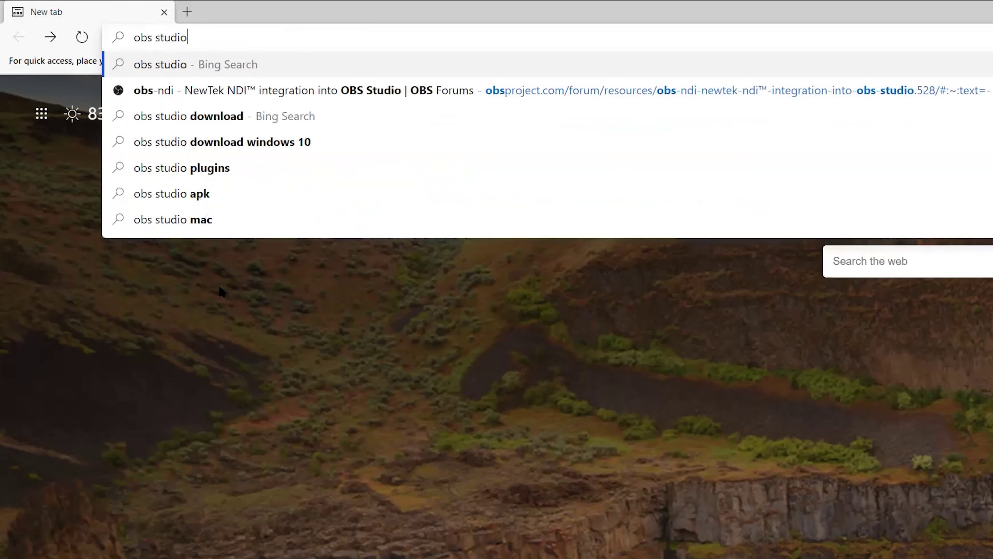
key("Return")
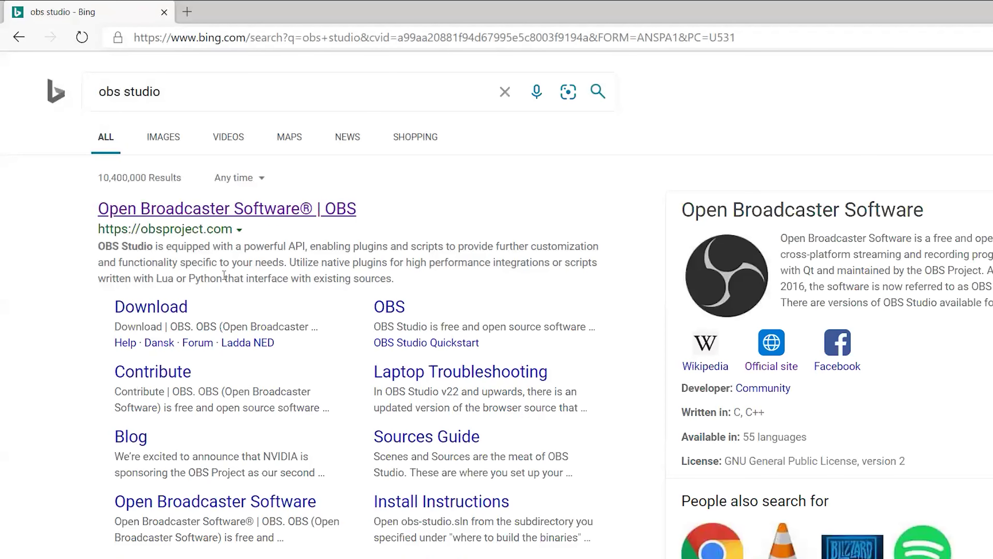
left_click(263, 208)
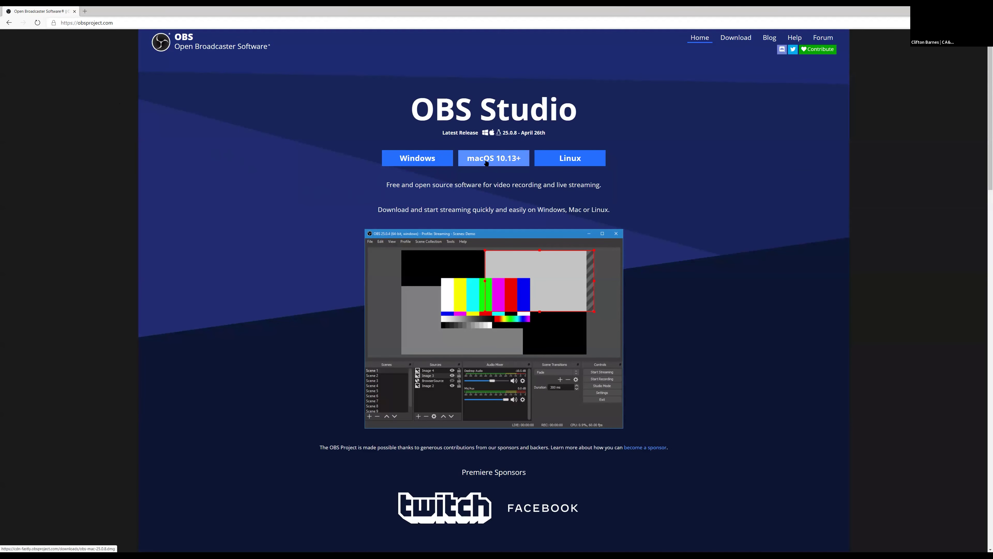
Step: Request the Windows OBS Studio download, then cancel saving the installer file
left_click(422, 158)
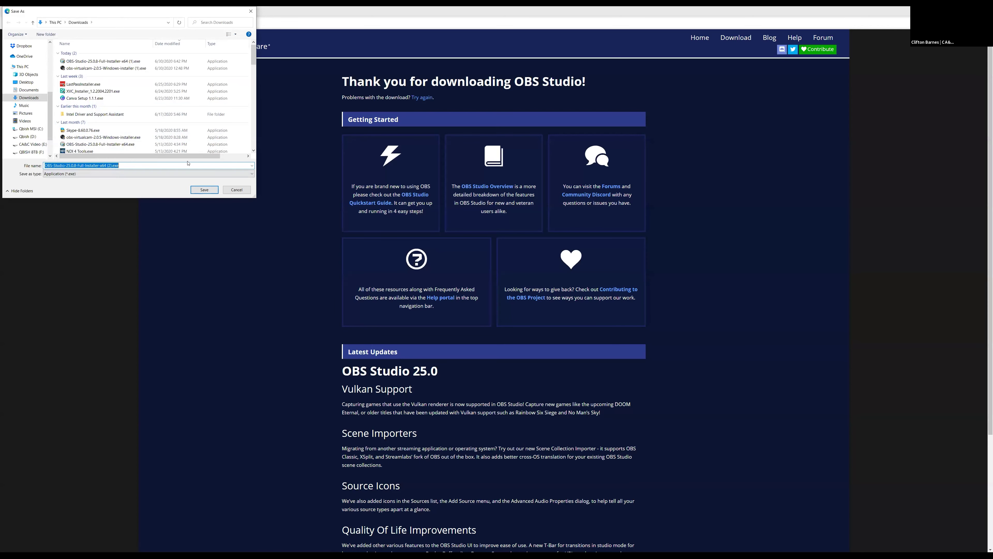
left_click(237, 190)
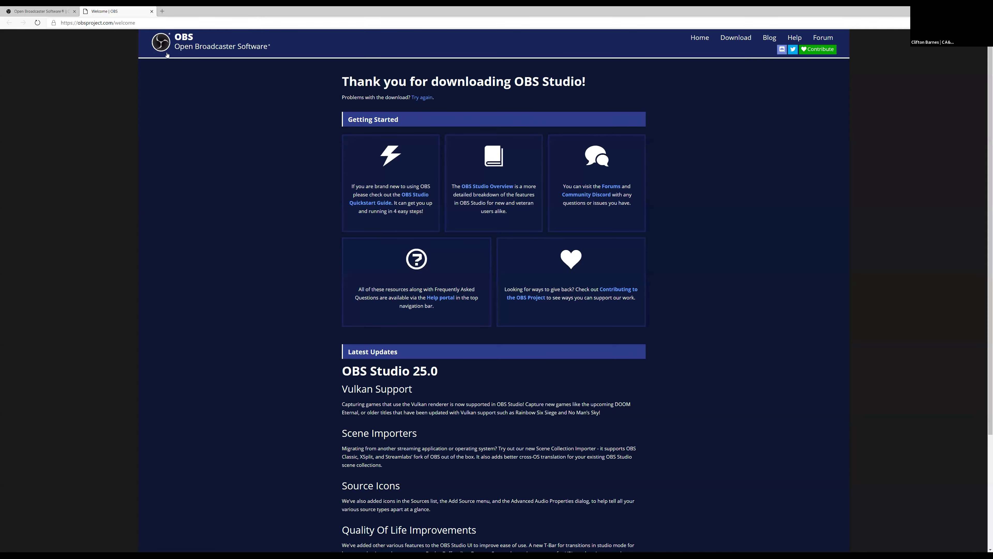
Step: Search the web for 'virtual cam', correcting the typos, to find the OBS-VirtualCam forum page
left_click(149, 21)
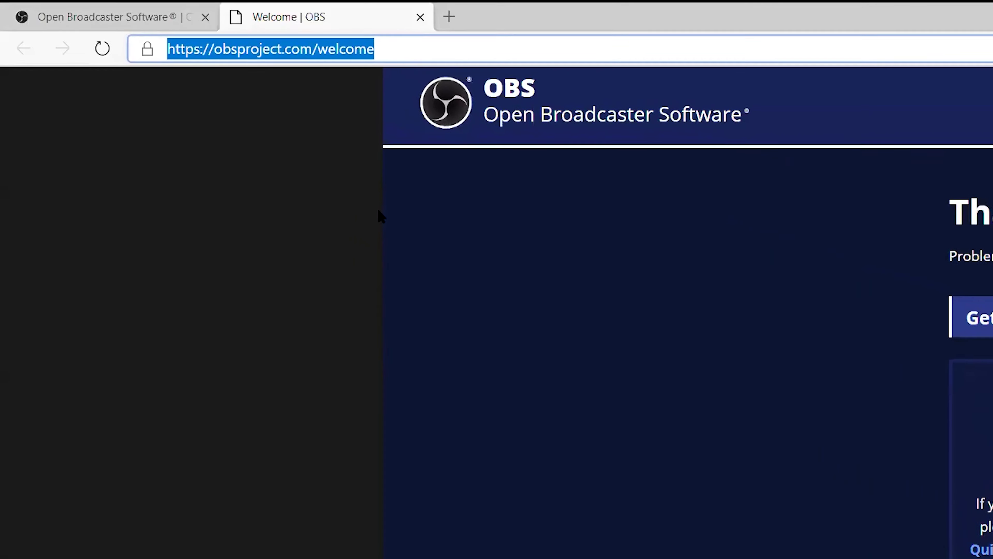
type("vitral ")
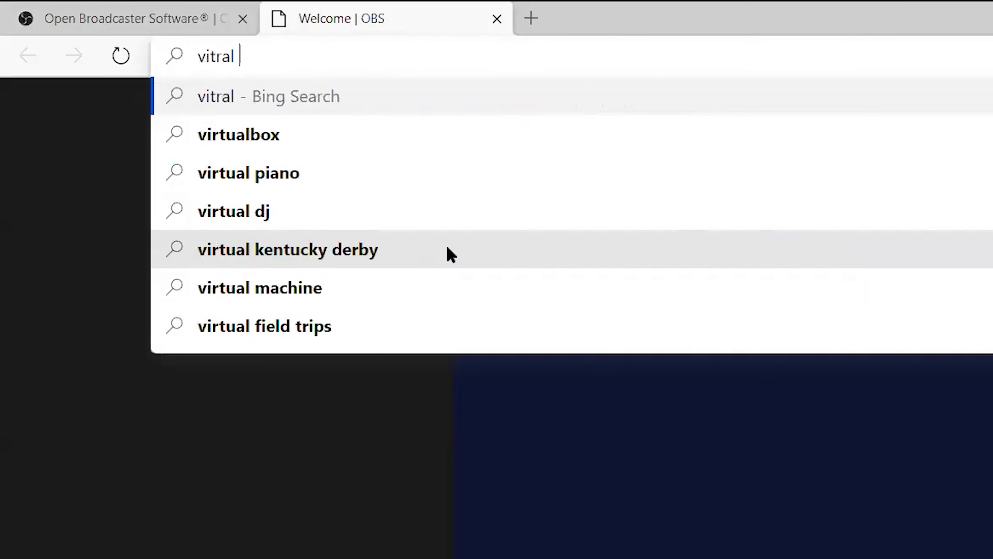
type("cam")
key("BackSpace")
key("BackSpace")
key("BackSpace")
key("BackSpace")
key("BackSpace")
key("BackSpace")
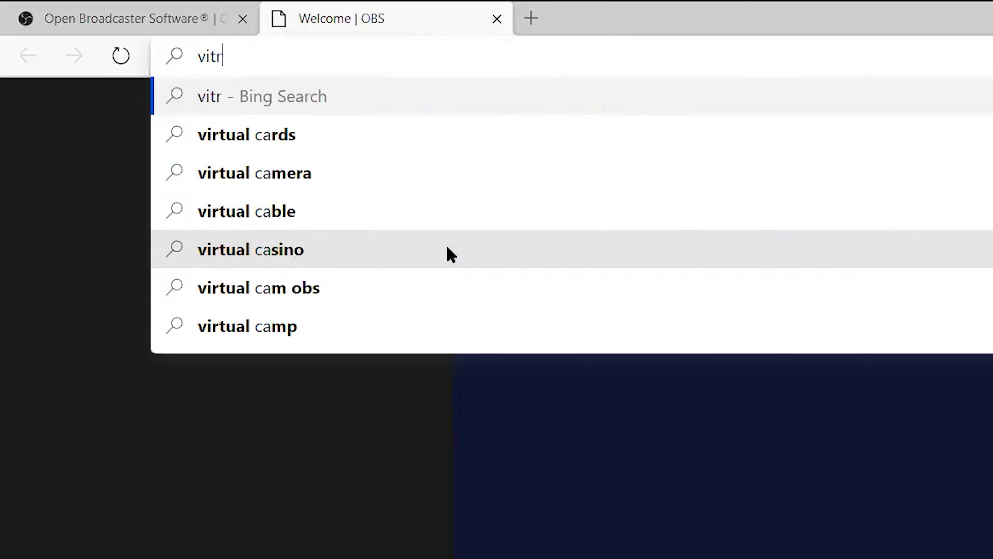
key("BackSpace")
key("BackSpace")
key("BackSpace")
key("BackSpace")
type("virtur")
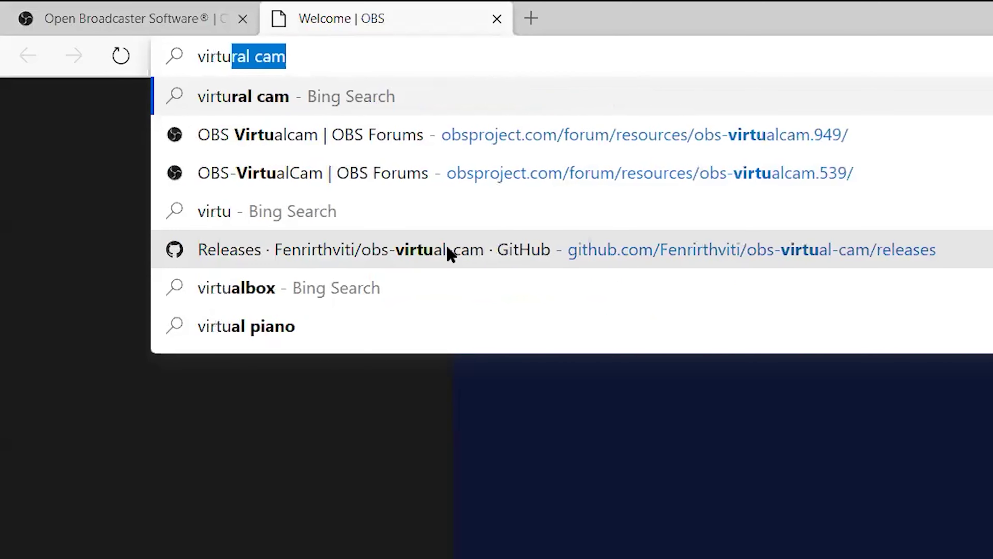
type("al cam")
key("Return")
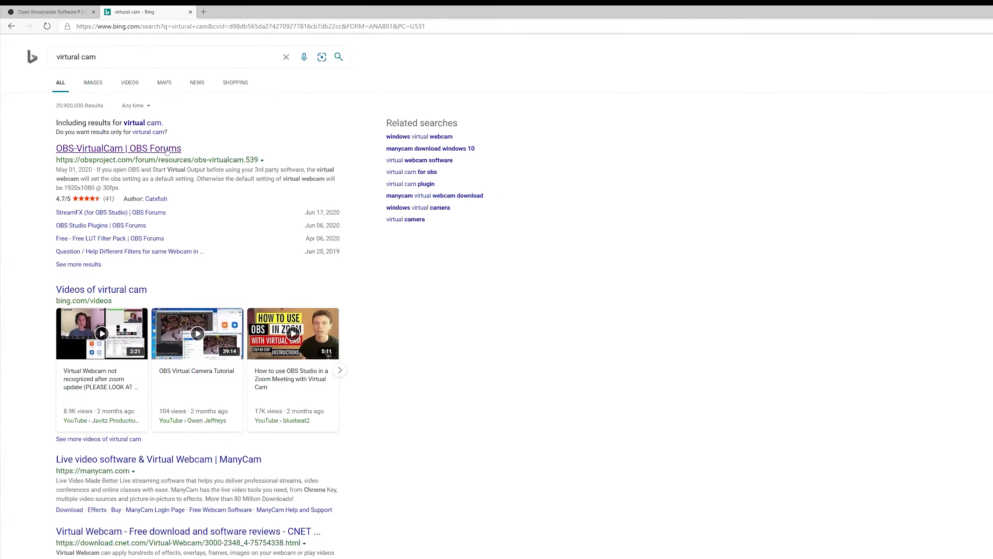
Step: Follow the OBS-VirtualCam forum page to the new obs-virtualcam resource and its GitHub releases
left_click(167, 151)
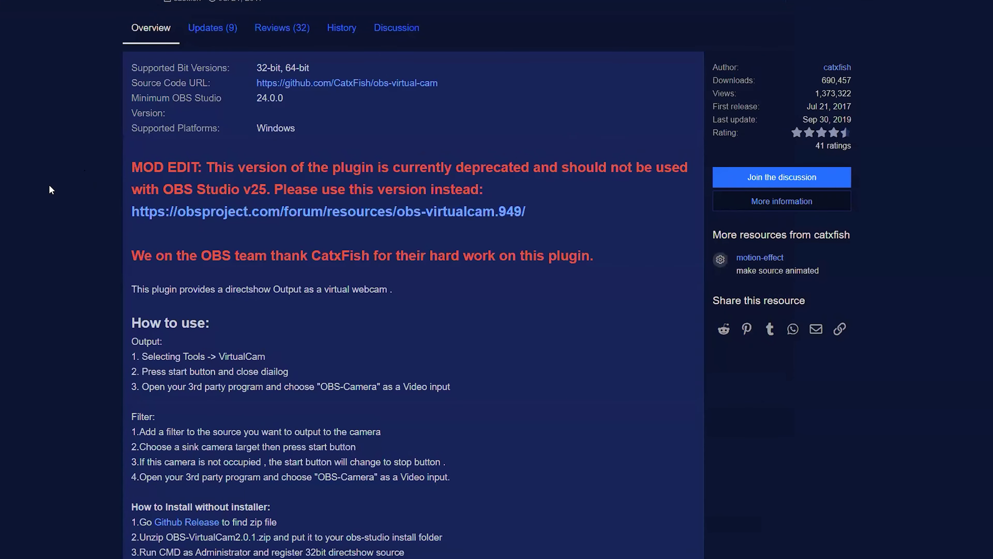
left_click(213, 222)
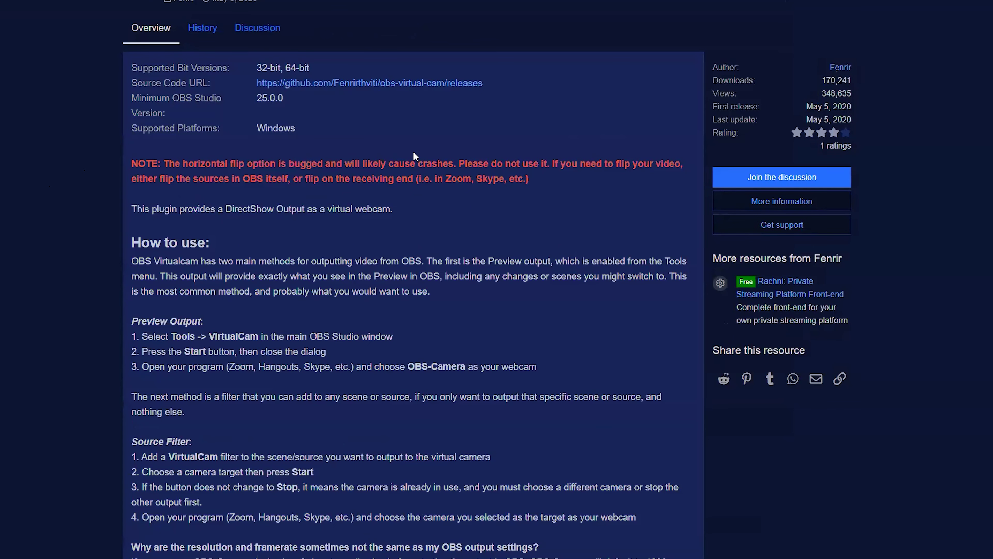
left_click(413, 84)
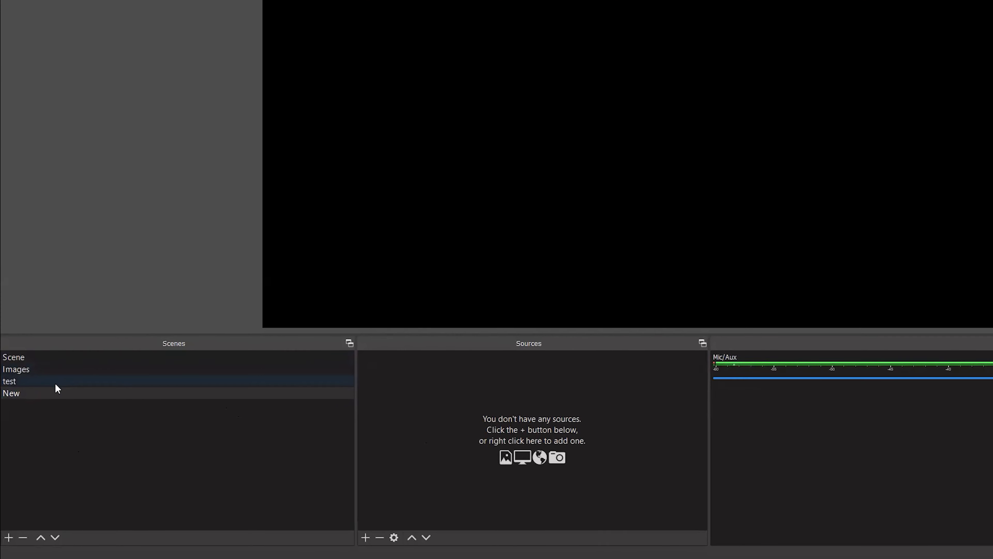
left_click(54, 362)
Step: Choose Video Capture Device from the add-source list under Sources
left_click(294, 535)
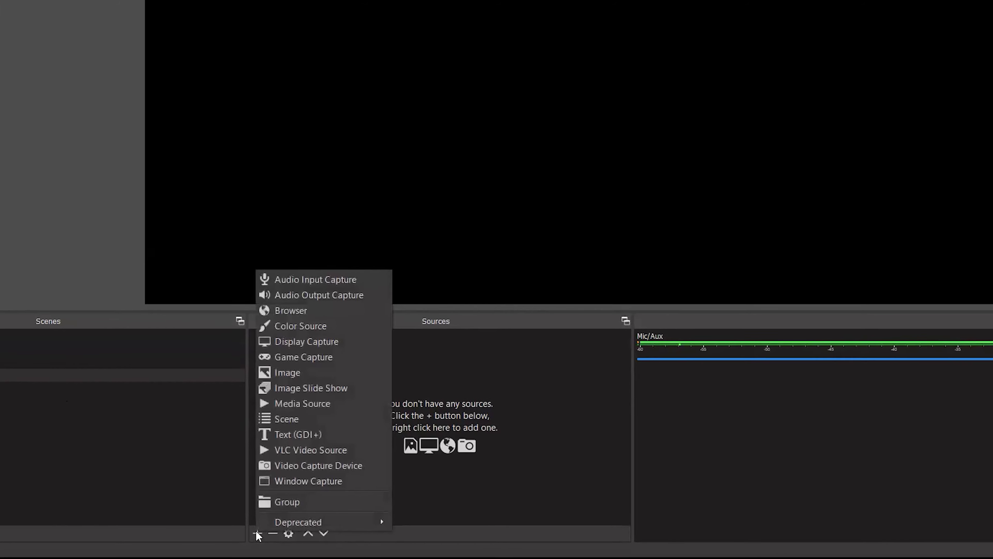
left_click(311, 466)
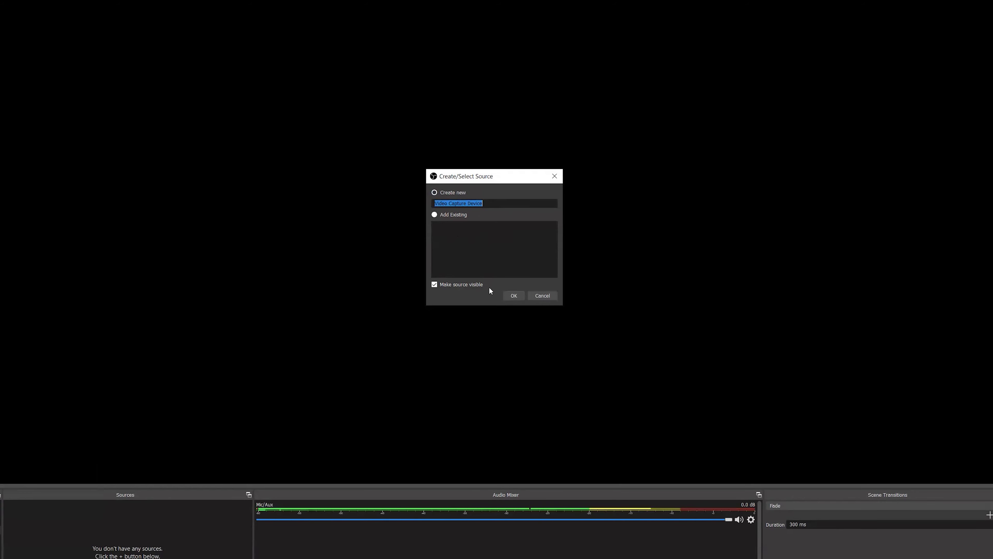
Step: Keep the default source name and select Blackmagic Web Presenter as the capture device
left_click(507, 296)
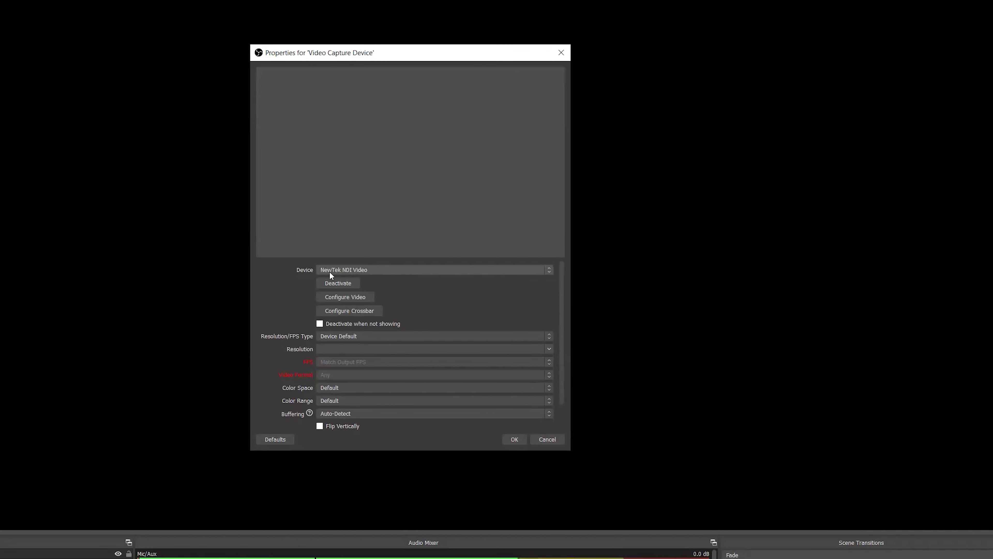
left_click(398, 270)
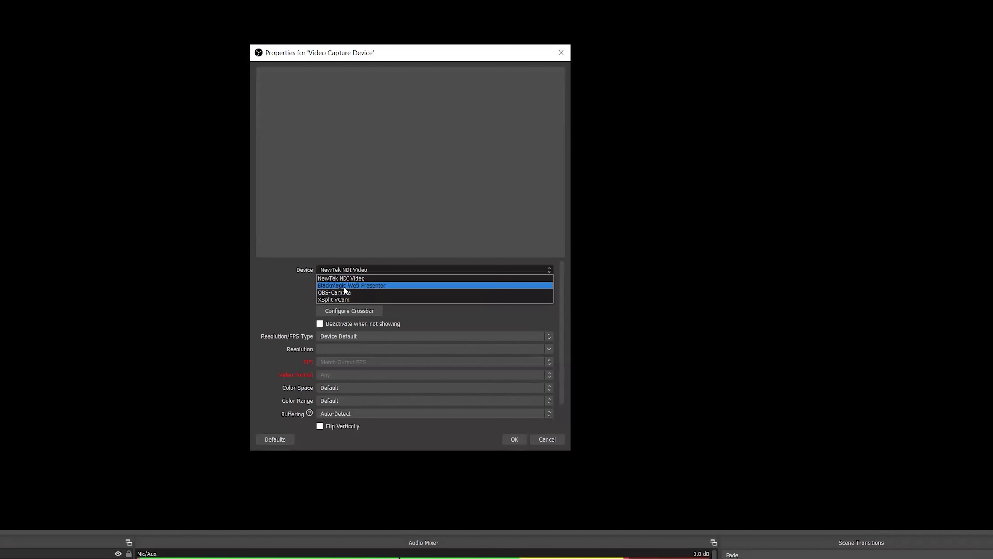
left_click(384, 286)
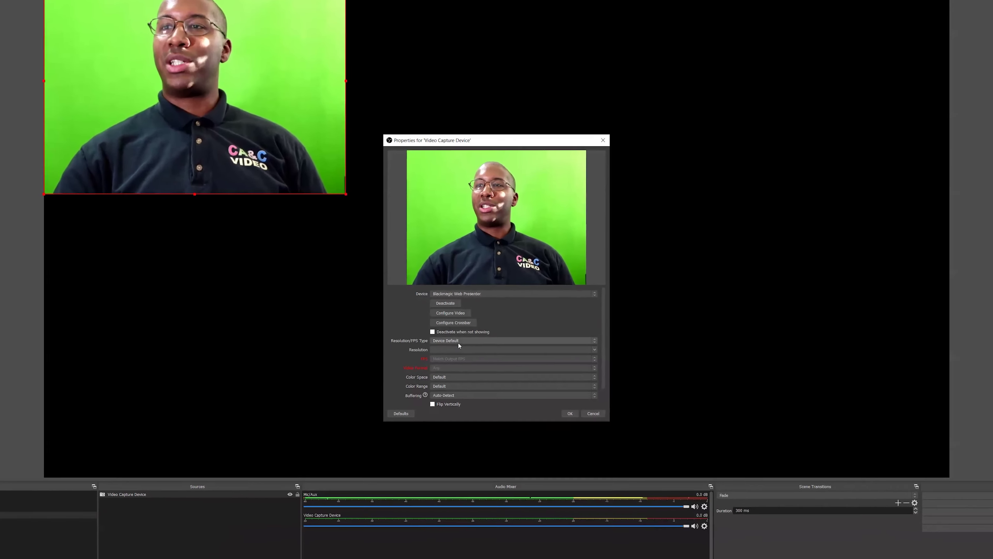
Step: Switch Resolution/FPS Type to Custom and set the camera resolution to 1280x720
left_click(459, 343)
left_click(456, 350)
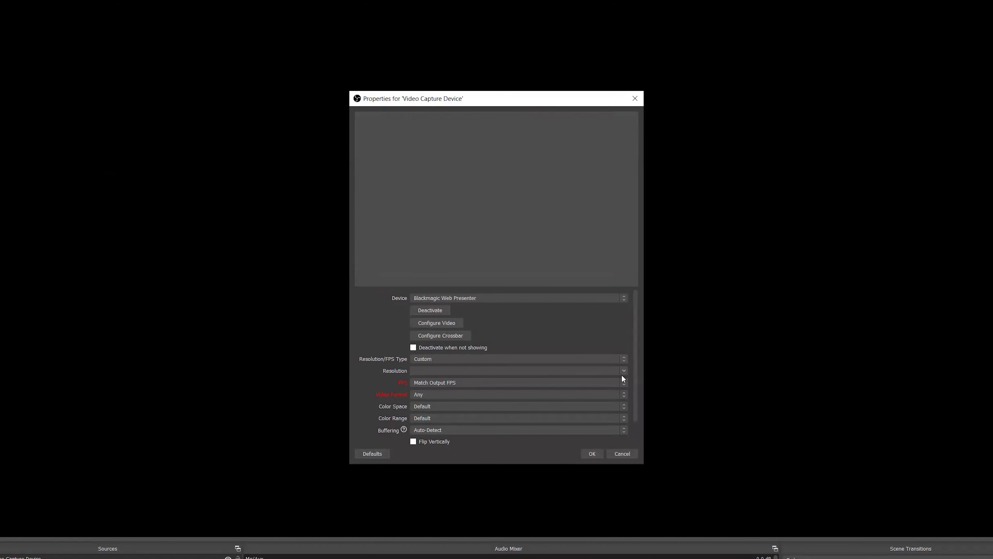
left_click(415, 370)
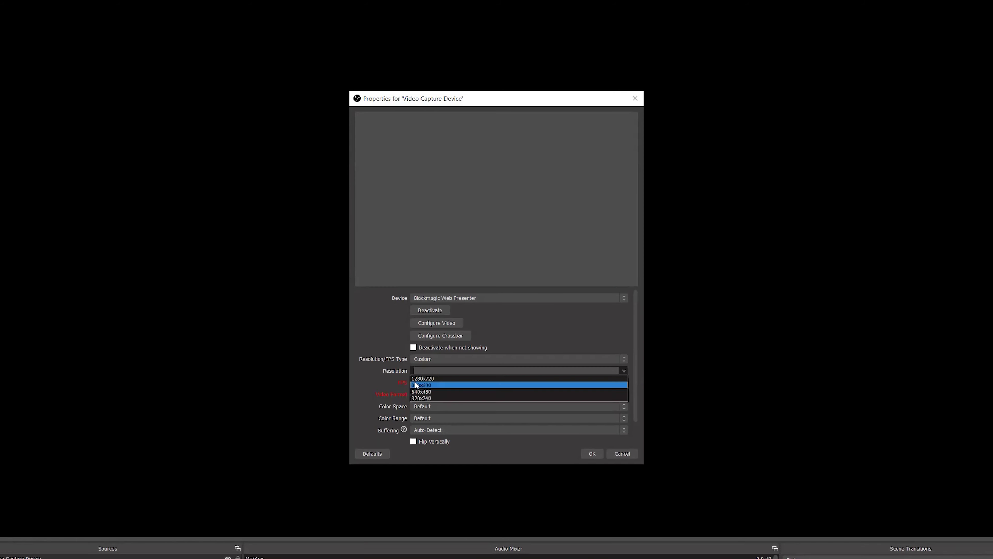
left_click(440, 379)
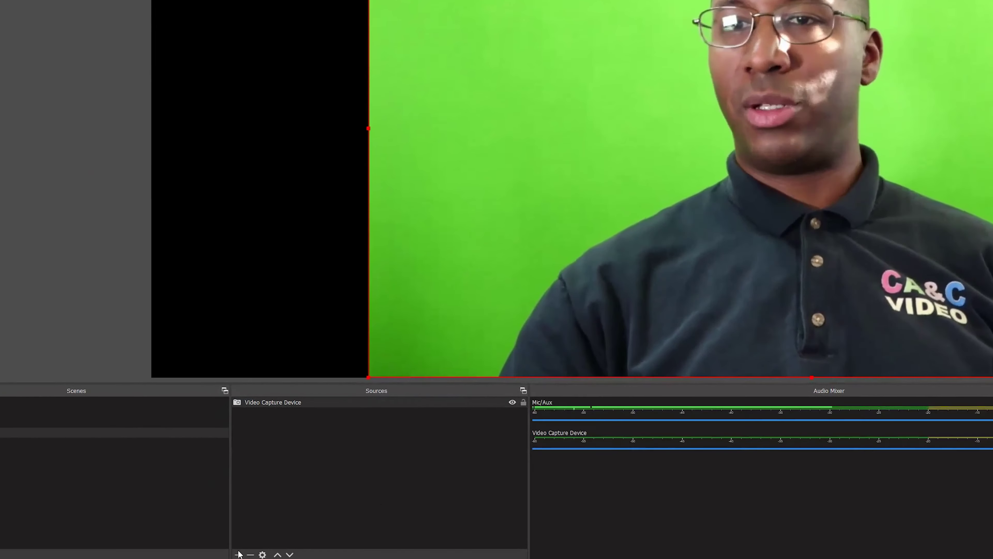
Step: Add an Image source named 'CA&C Background', fixing the typo in its name
left_click(238, 554)
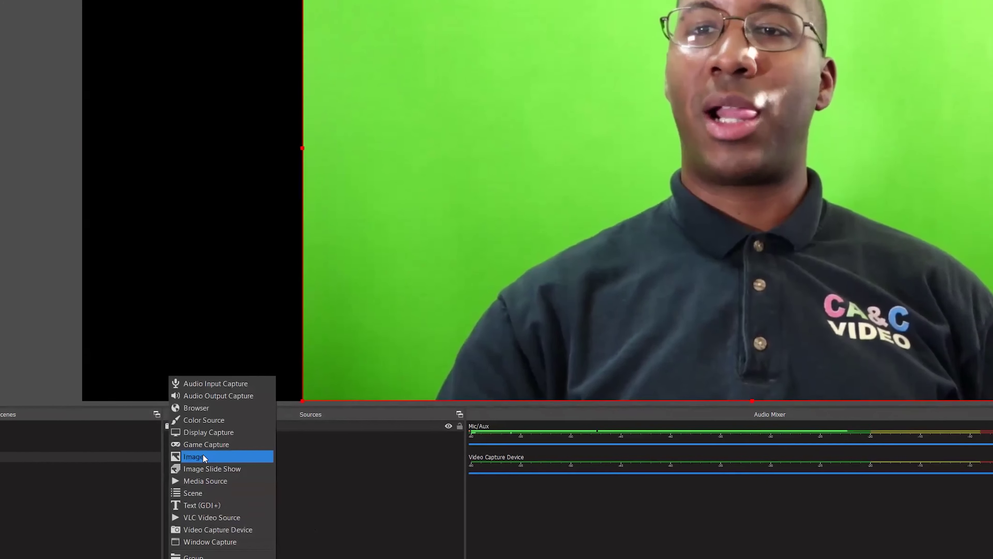
left_click(304, 412)
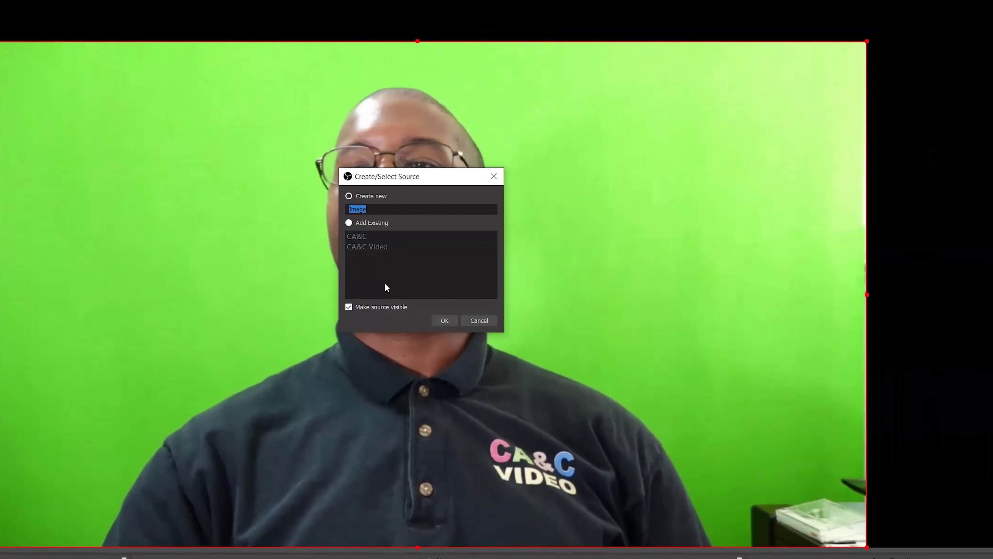
type("C")
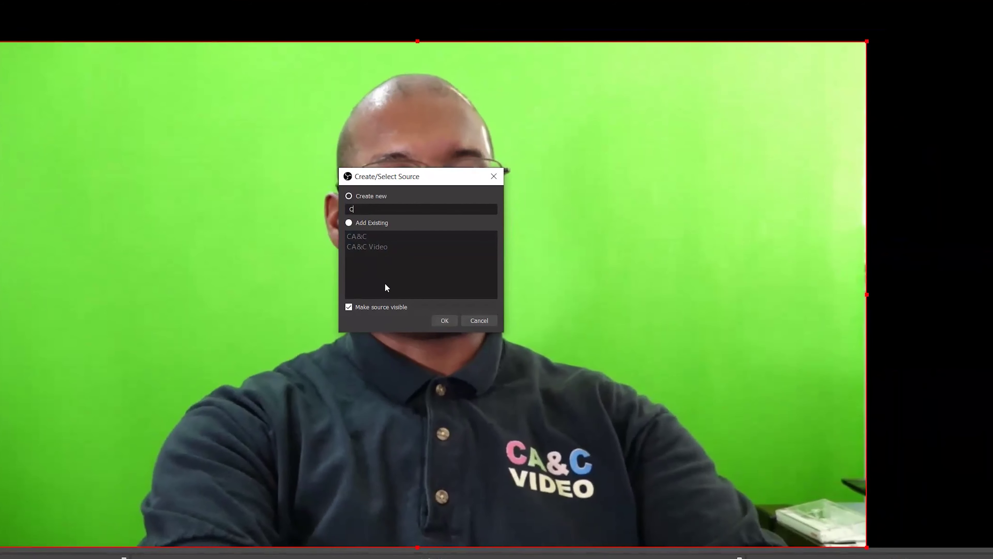
type("A&C B")
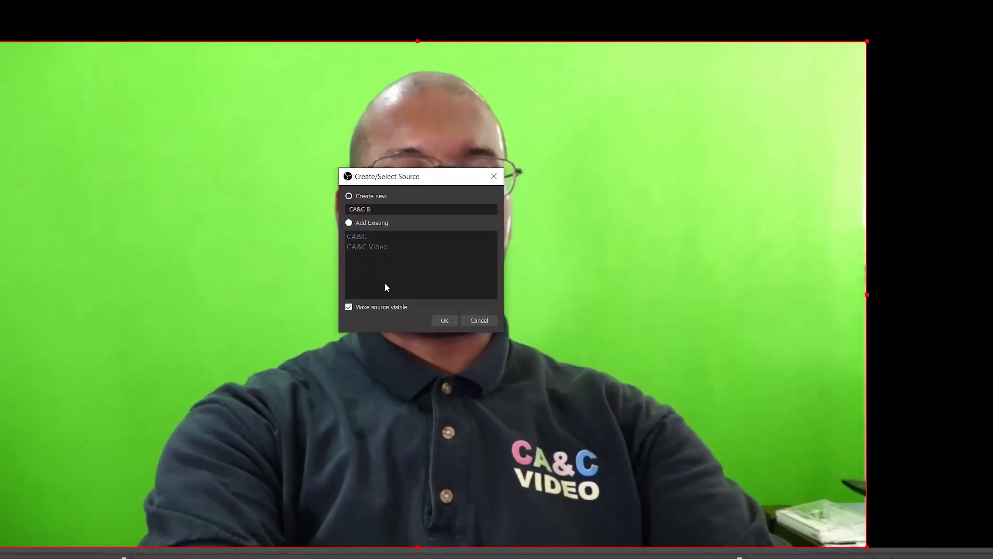
type("aclground")
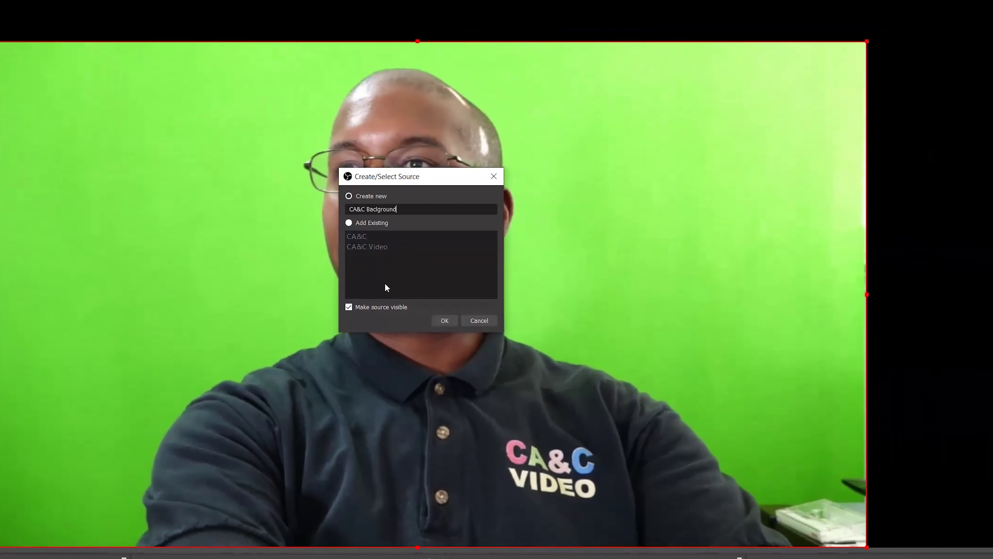
key("BackSpace")
key("BackSpace")
key("BackSpace")
key("BackSpace")
key("BackSpace")
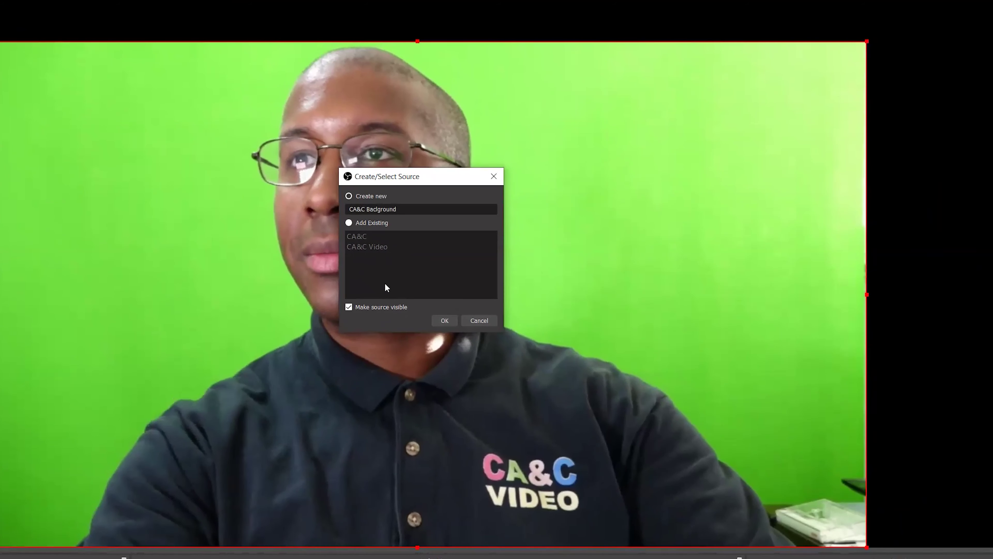
key("BackSpace")
key("BackSpace")
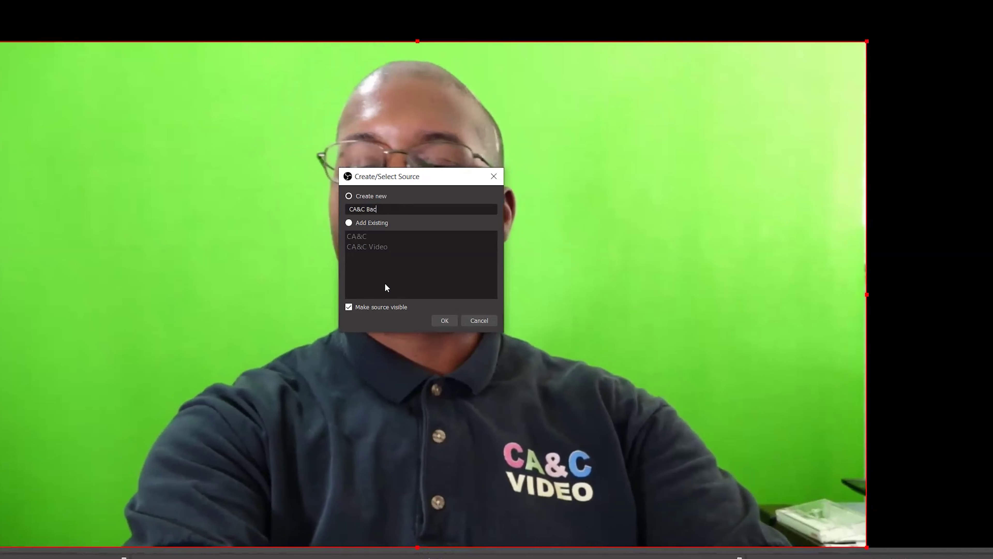
type("kground")
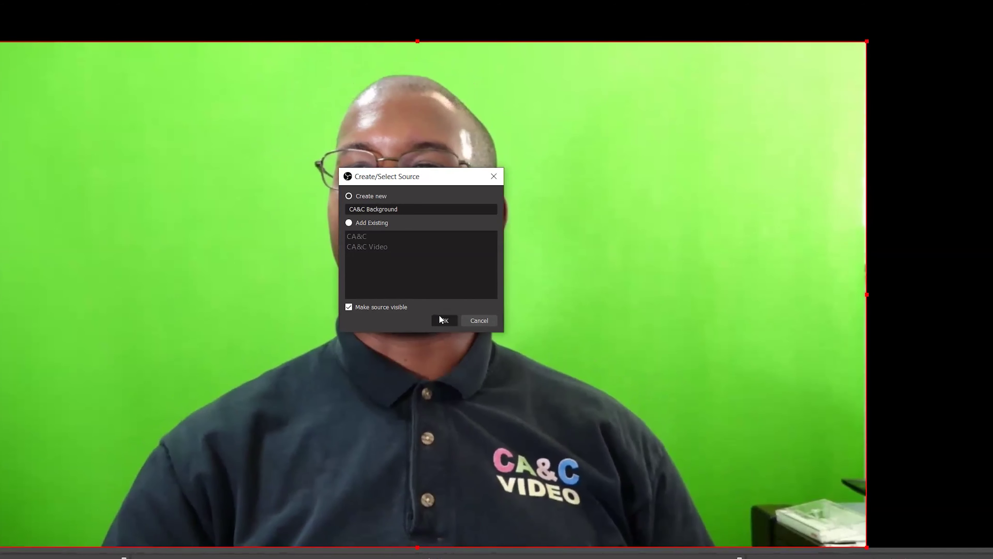
left_click(442, 319)
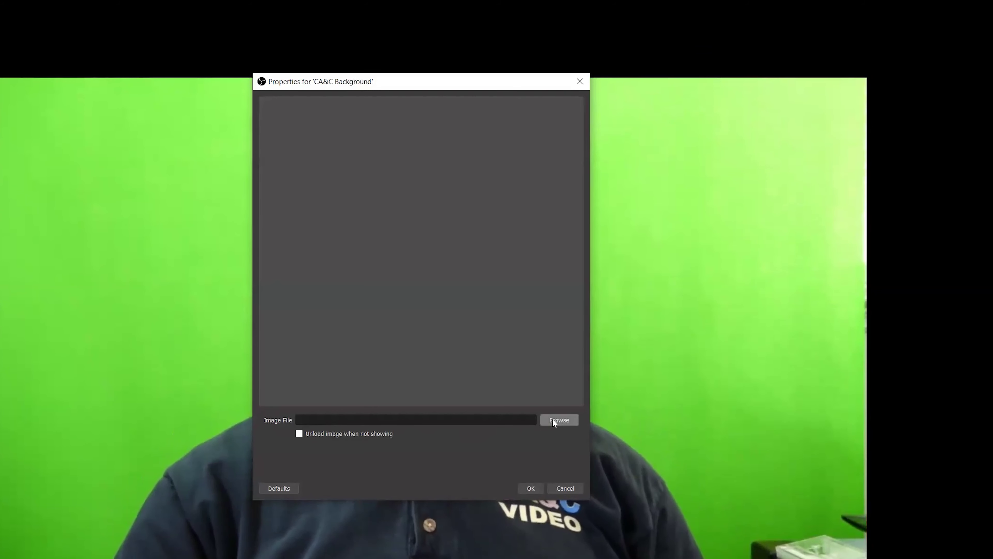
Step: Load the 1280 X 717 WEB GRAPHIC jpg from the Graphics folder and accept the properties
left_click(552, 417)
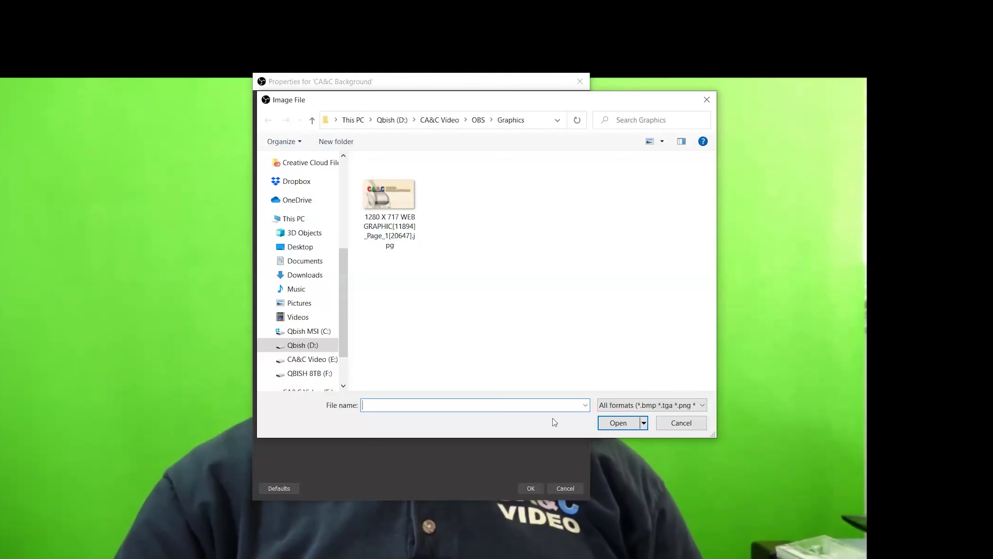
left_click(390, 208)
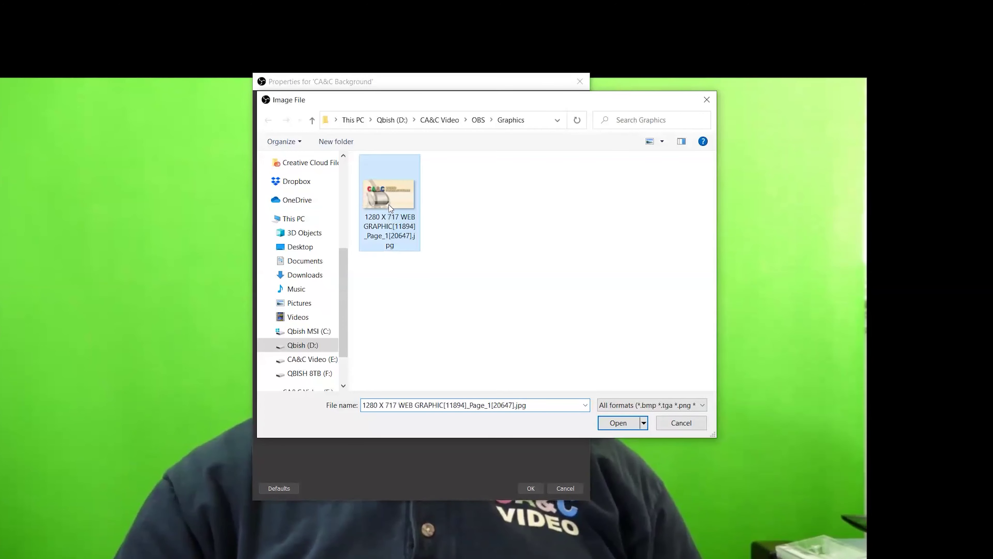
double_click(396, 206)
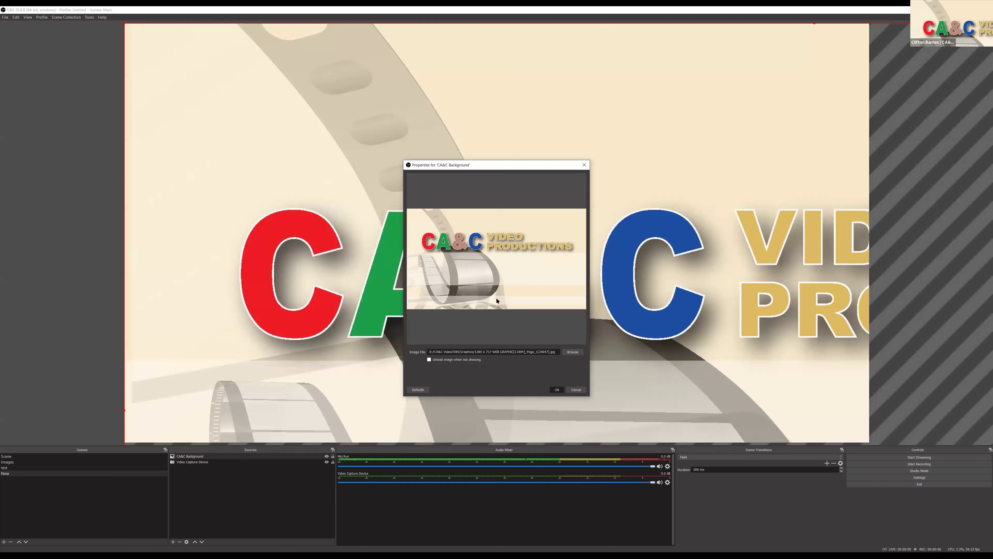
key("Return")
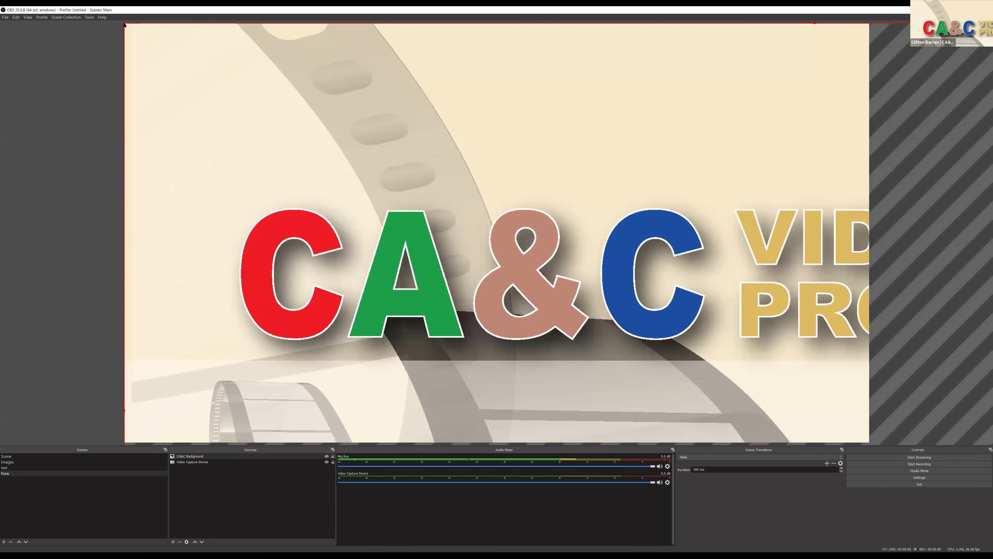
Step: Drag the background image's corner handles to scale and position it over the full canvas
left_click_drag(132, 29, 643, 364)
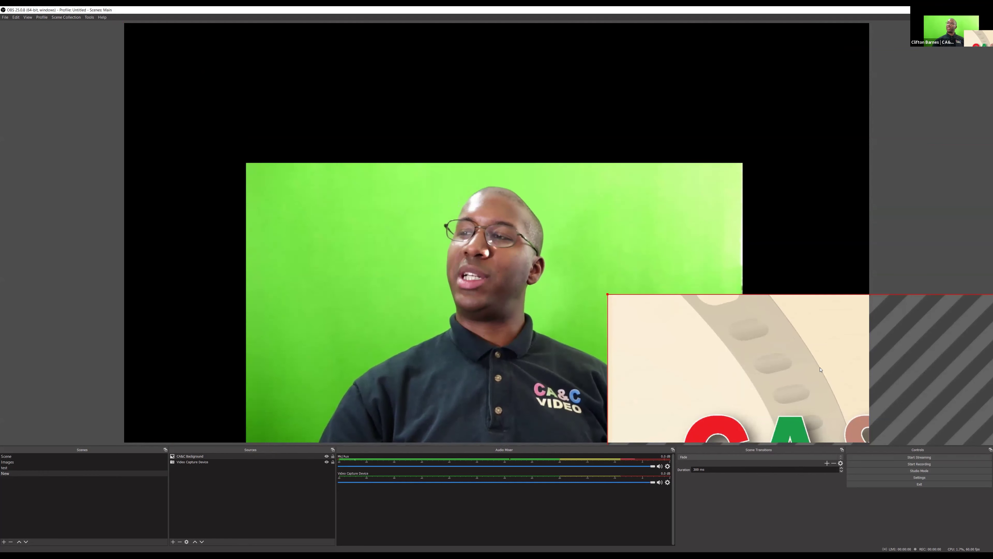
left_click_drag(719, 327, 344, 97)
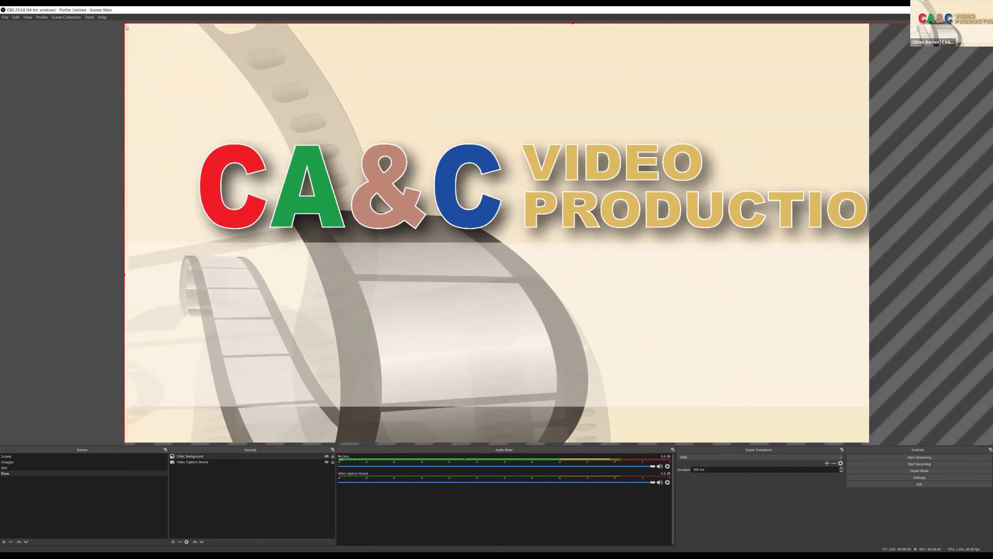
left_click(136, 32, "ctrl")
left_click_drag(147, 39, 212, 106)
left_click_drag(124, 24, 273, 106)
left_click_drag(345, 192, 196, 109)
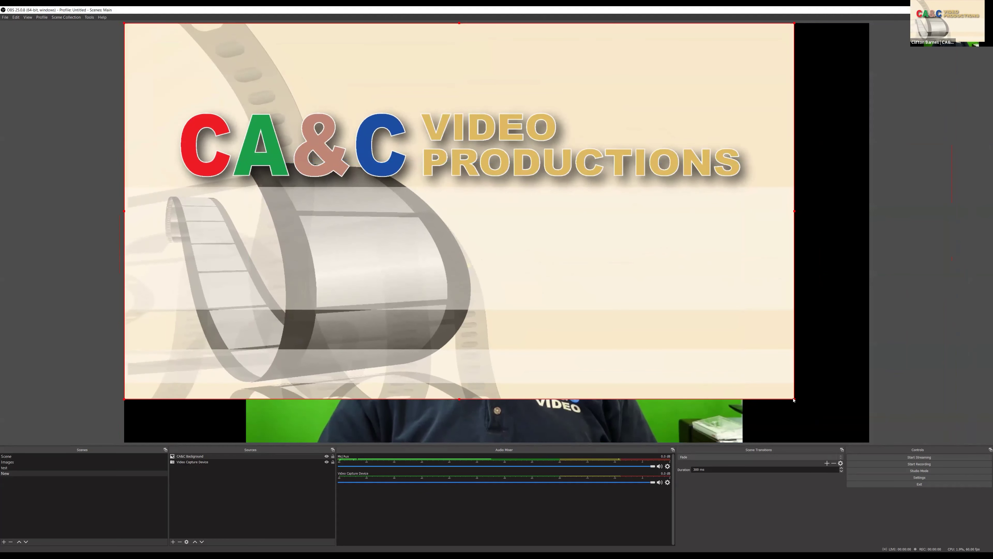
left_click_drag(796, 402, 862, 445)
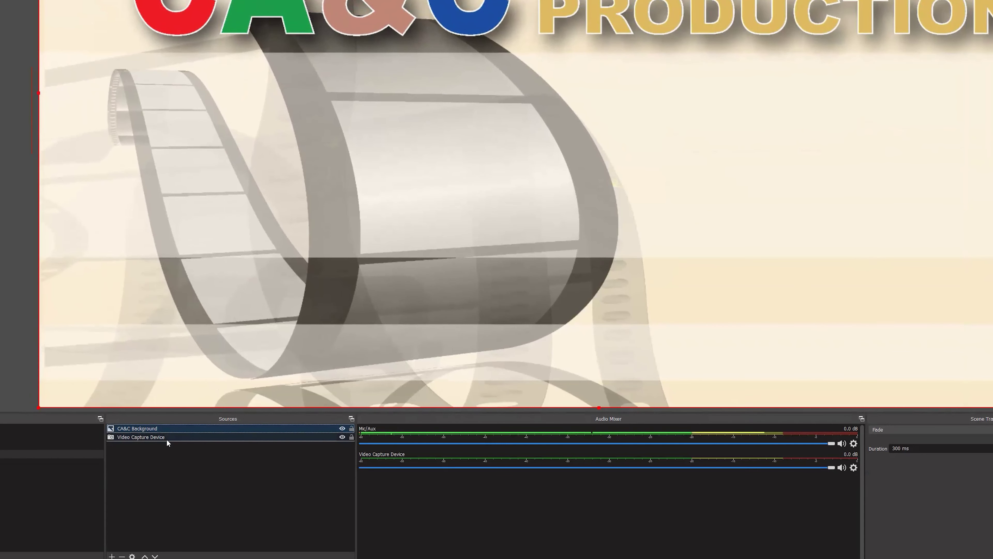
Step: Move CA&C Background below Video Capture Device in the Sources list
key("ctrl+Down")
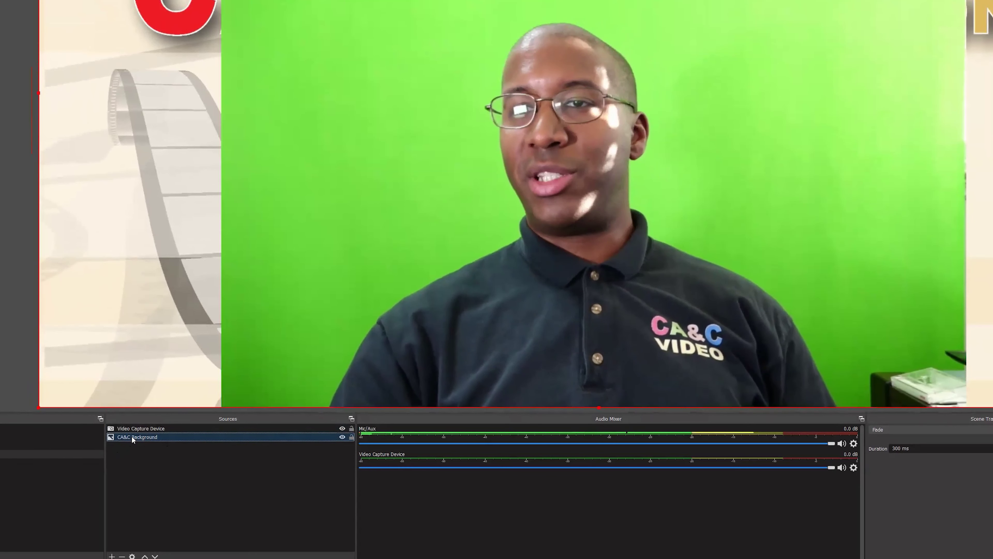
mouse_move(136, 437)
left_mouse_down()
mouse_move(143, 424)
mouse_move(148, 440)
left_mouse_up()
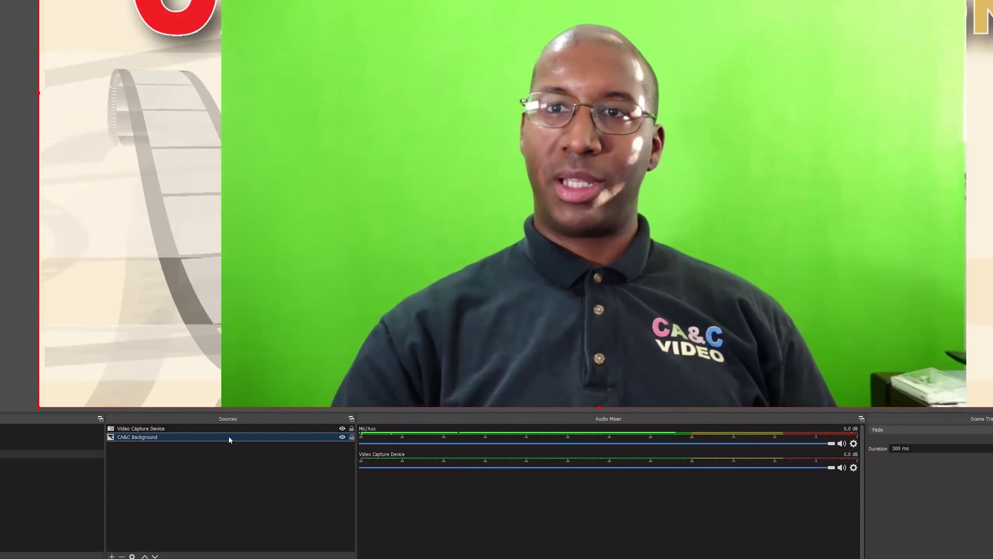
Step: Add a Chroma Key effect filter to the Video Capture Device source
right_click(142, 429)
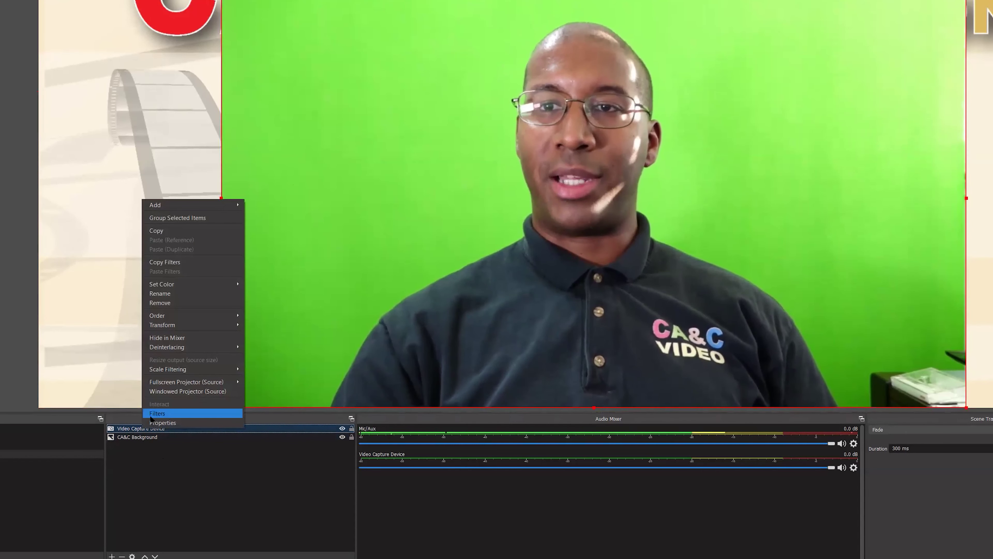
left_click(165, 414)
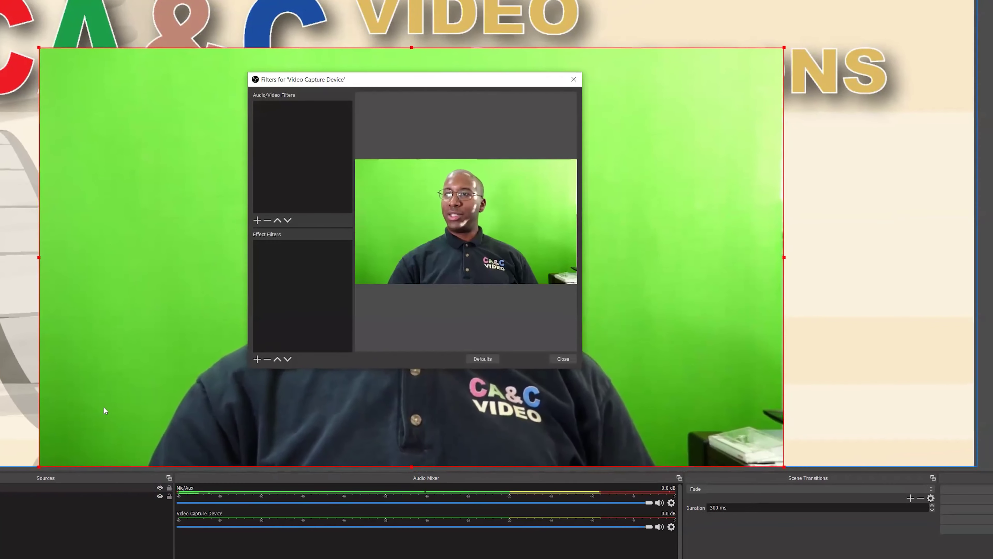
left_click(257, 359)
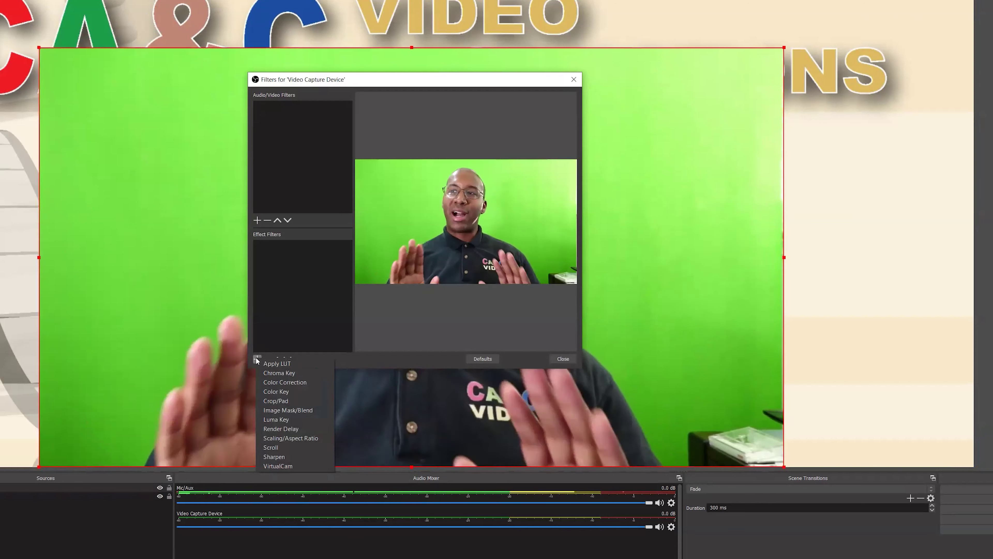
left_click(281, 372)
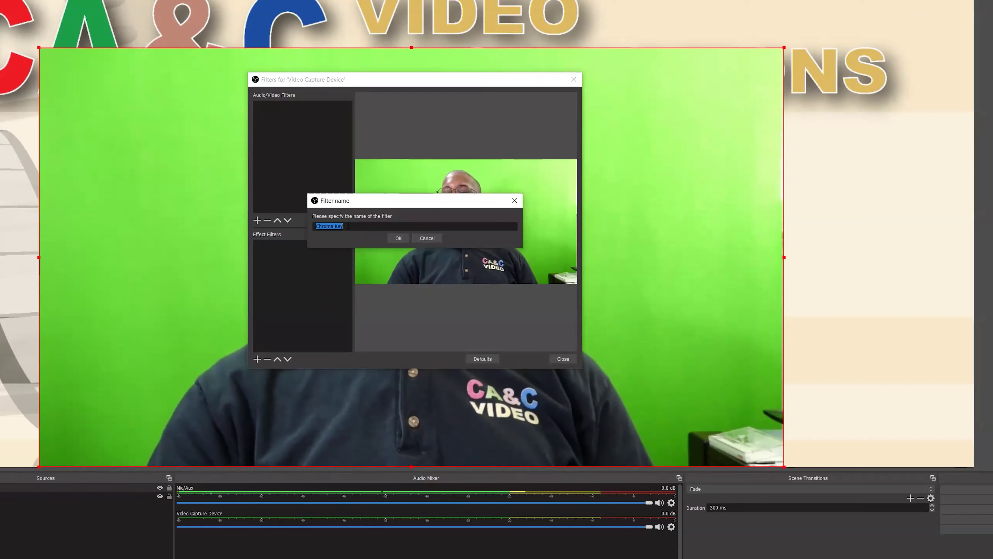
left_click(399, 238)
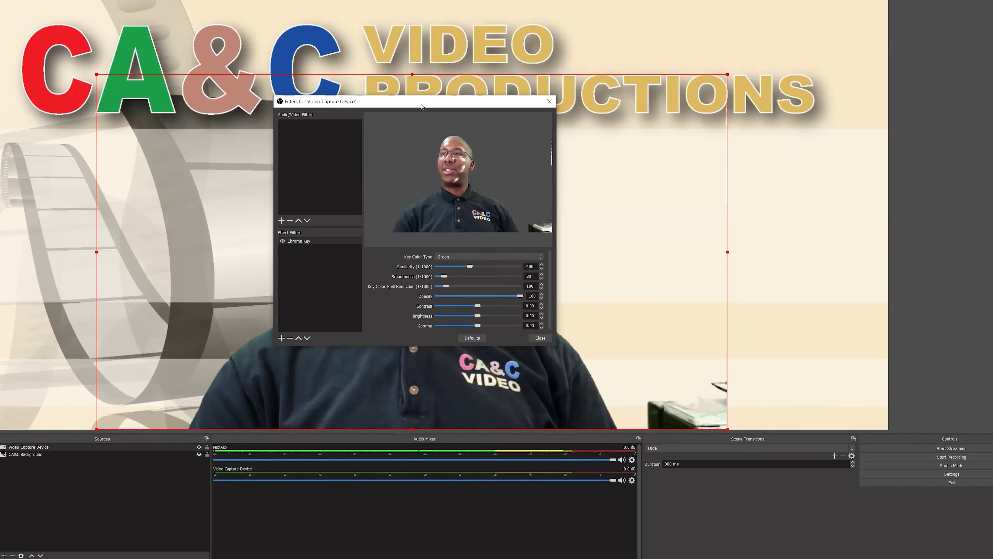
left_click_drag(421, 105, 140, 260)
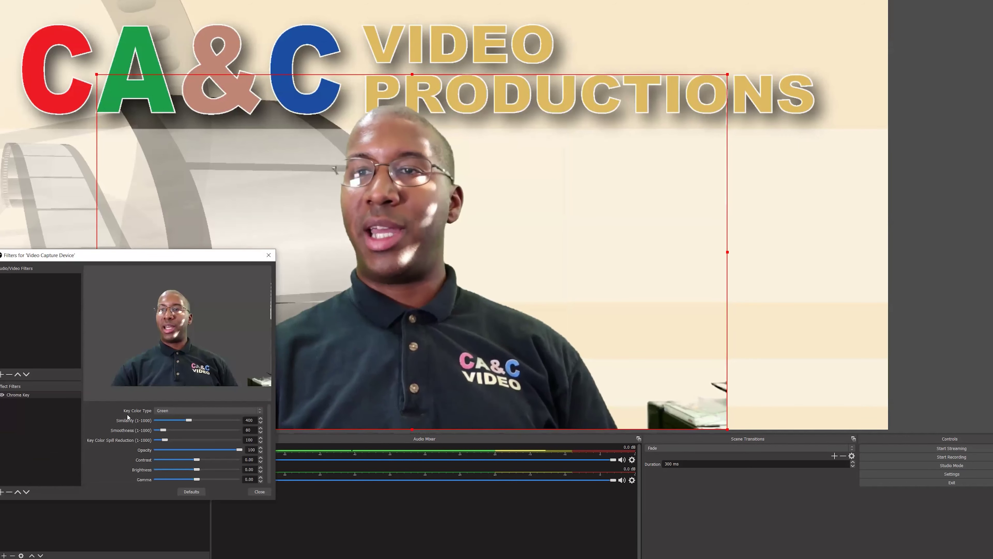
left_click(179, 410)
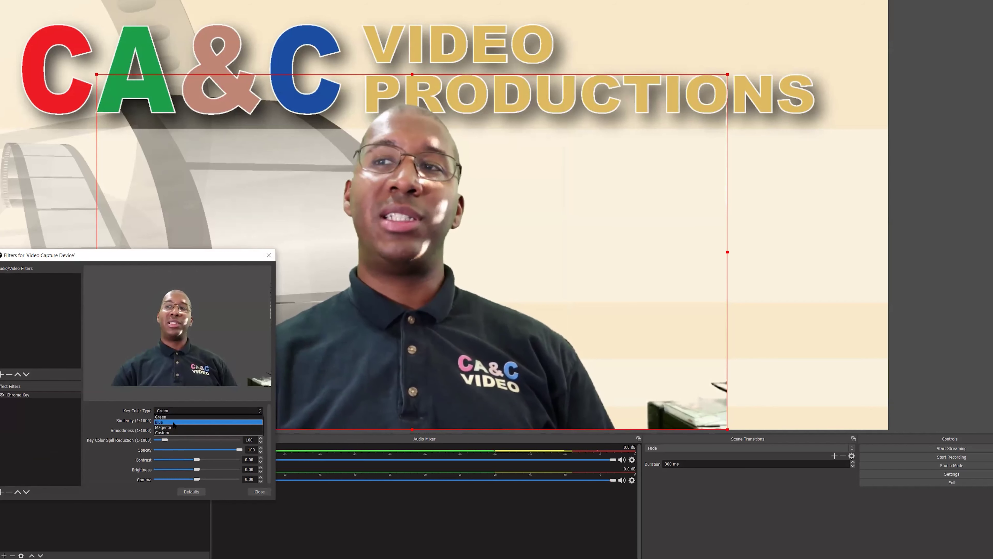
left_click(174, 422)
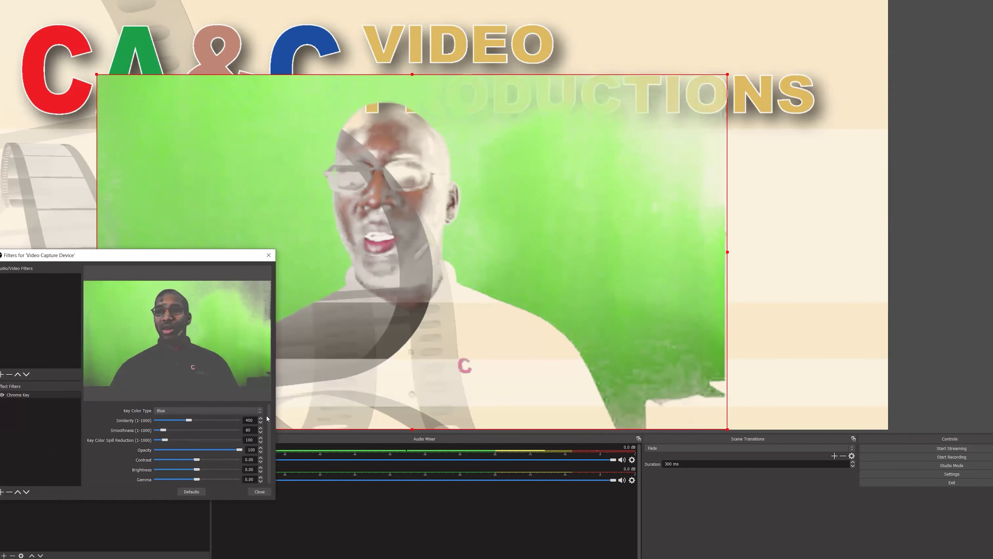
left_click(220, 410)
left_click(195, 417)
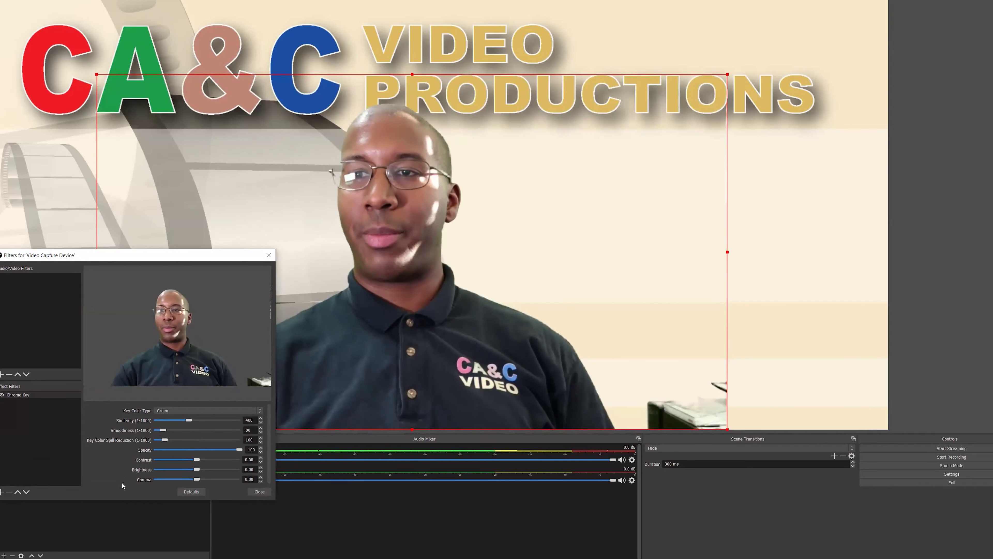
Step: Close the Filters for 'Video Capture Device' dialog
left_click(260, 493)
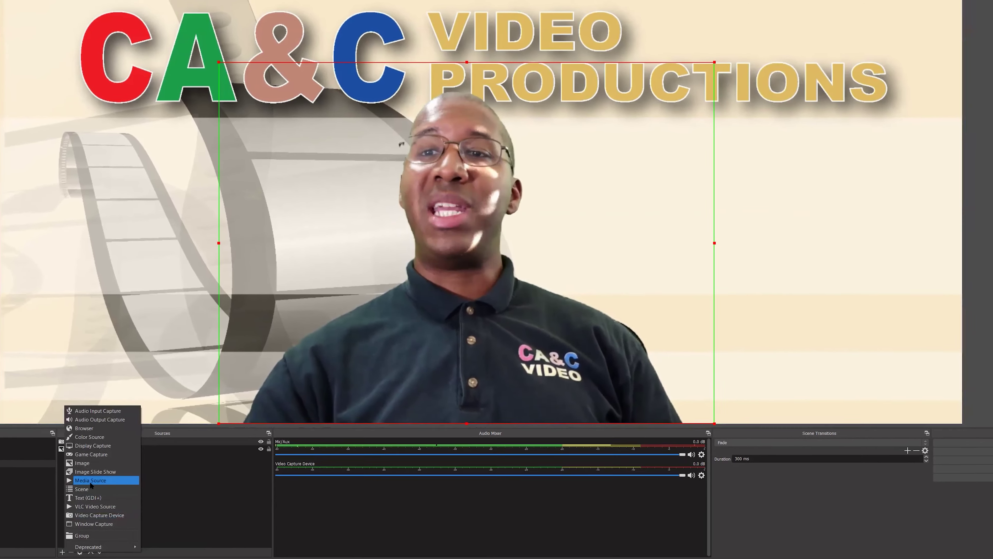
Step: Create a media source named 'Spash Ending' that plays Explosive Results.webm
left_click(90, 481)
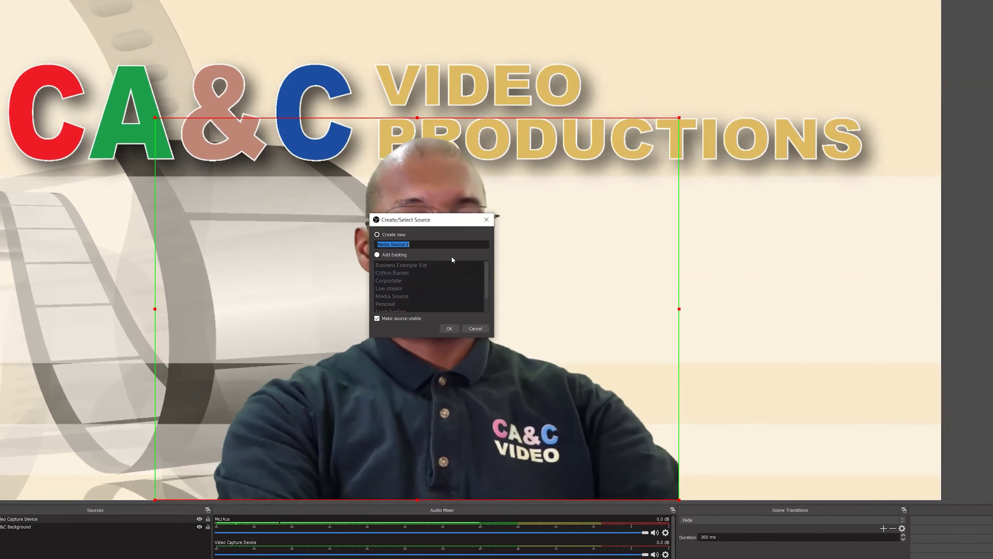
type("Spa")
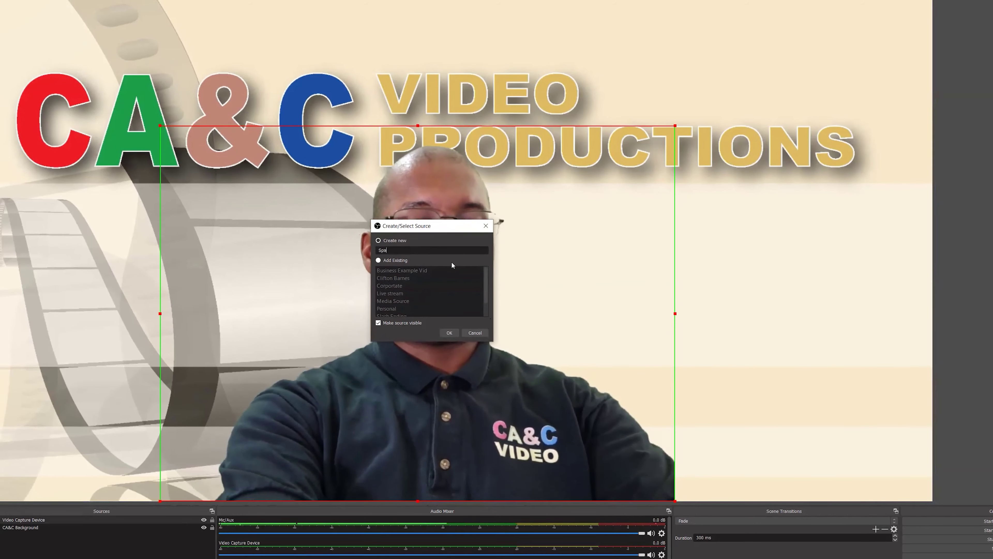
type("sh End")
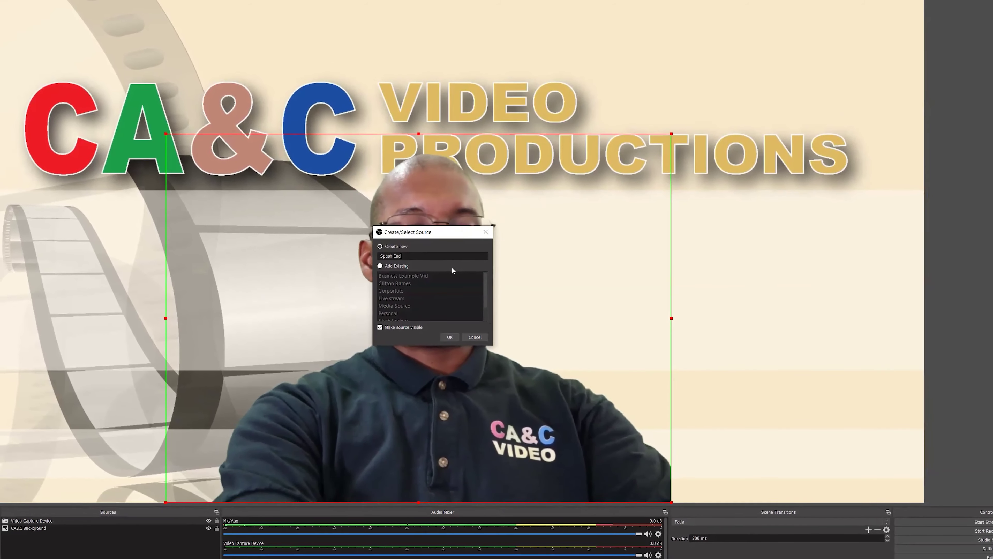
type("ing")
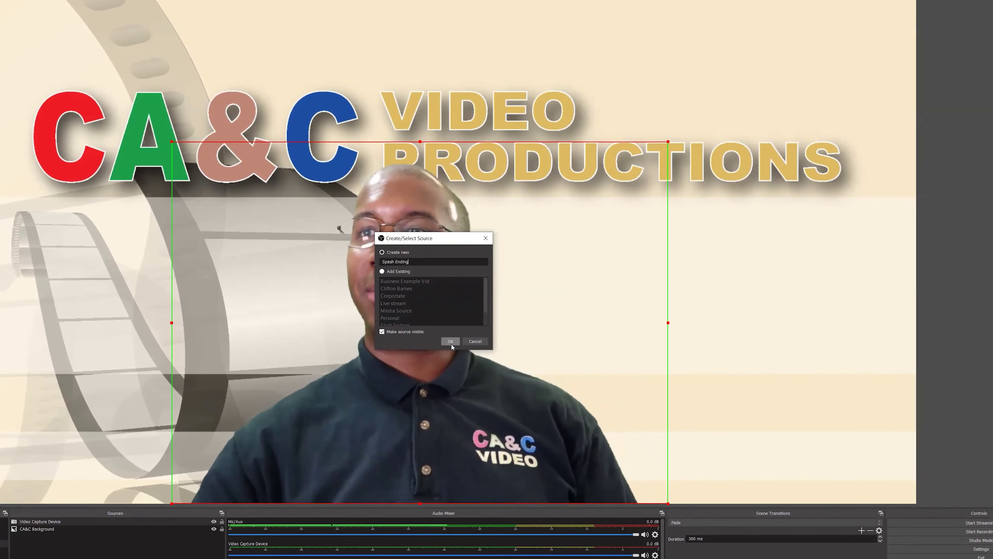
left_click(451, 343)
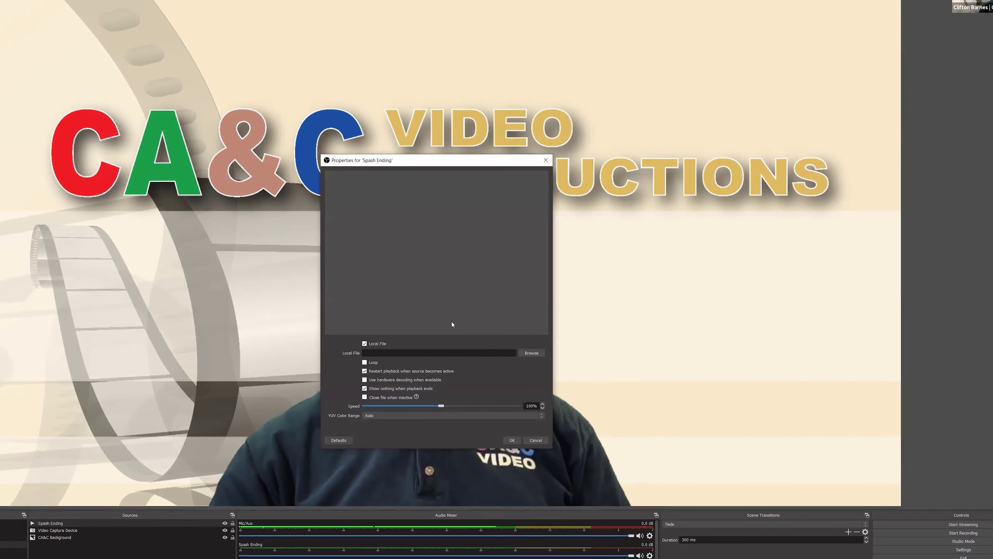
left_click(528, 359)
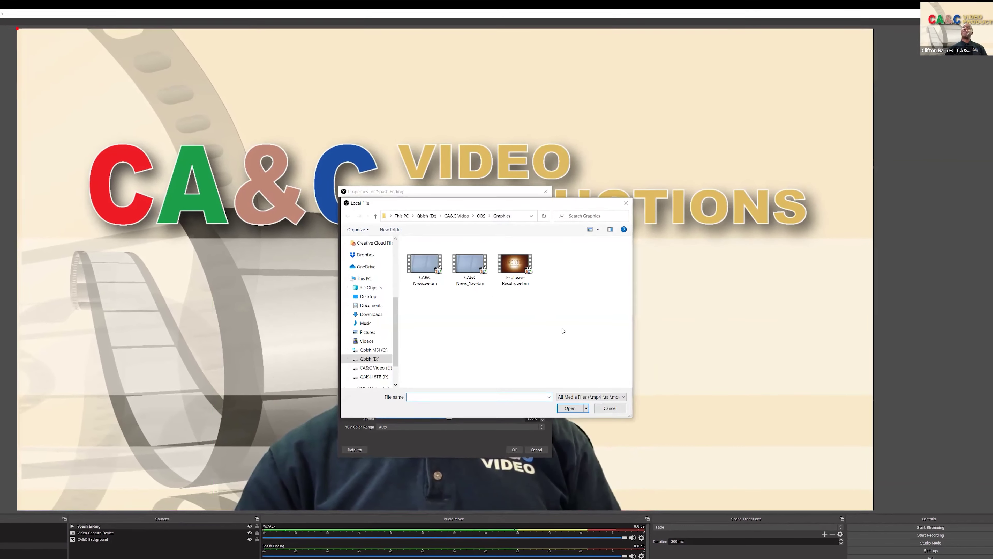
left_click(519, 270)
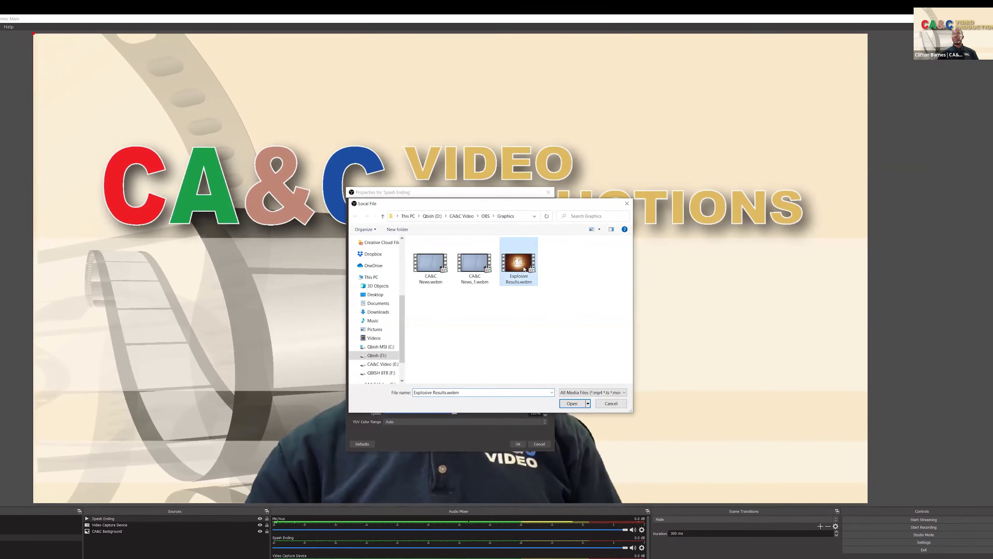
double_click(524, 270)
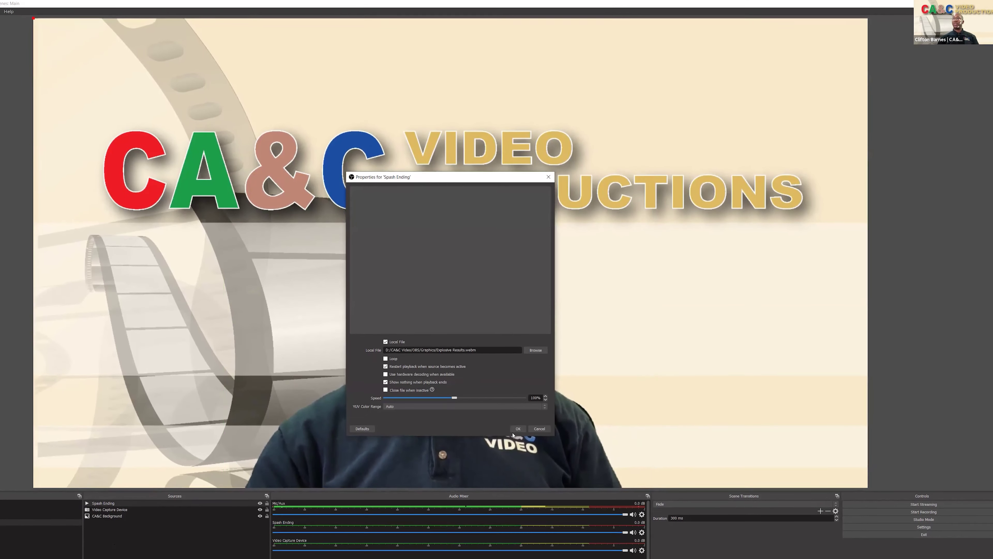
left_click(516, 425)
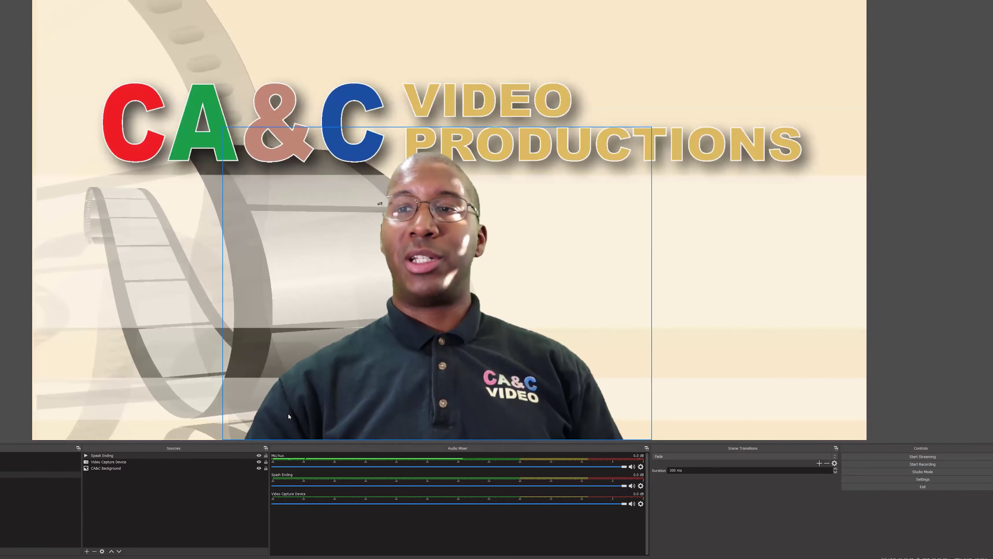
Step: Create a 'Lower Third' media source using Corporate Events.webm from the Lower Thirds folder
left_click(167, 520)
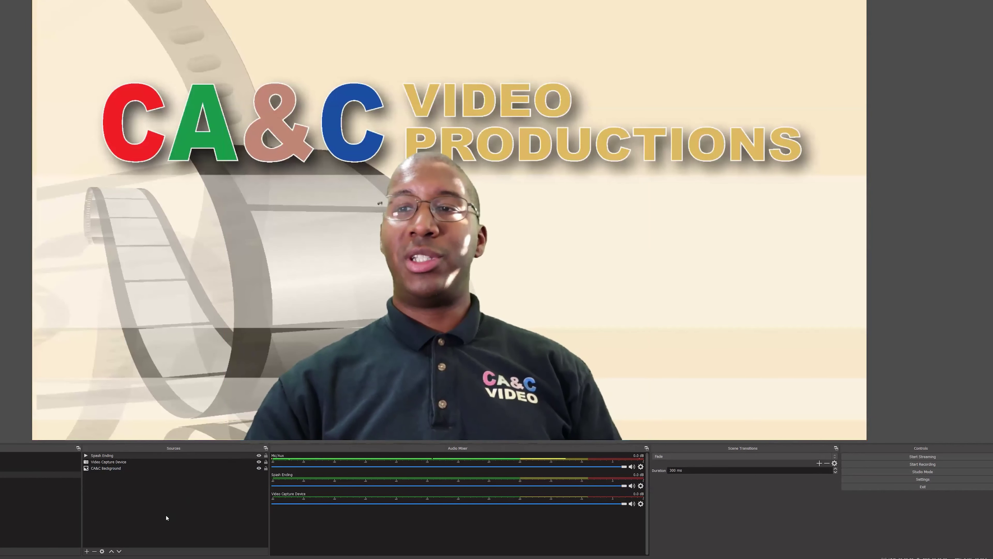
left_click(87, 552)
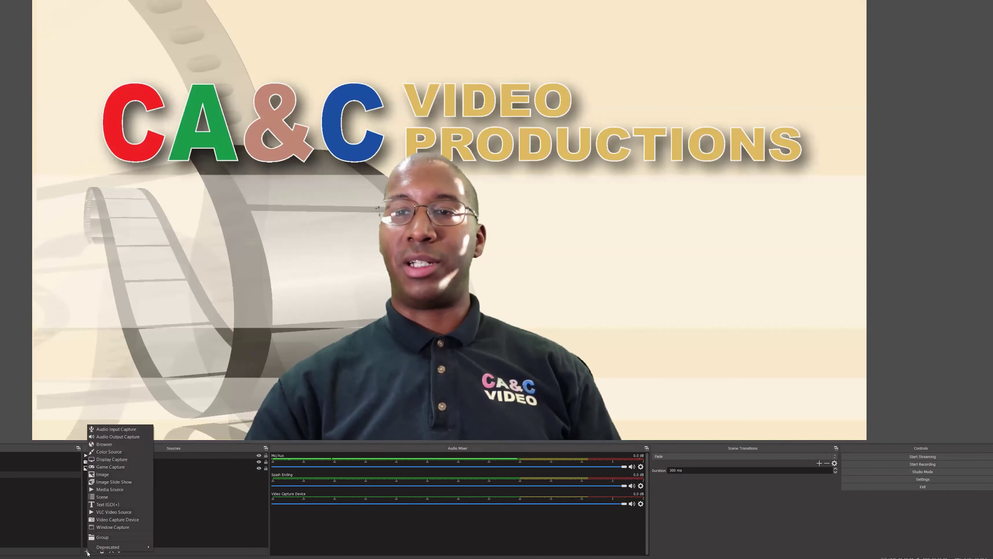
left_click(110, 489)
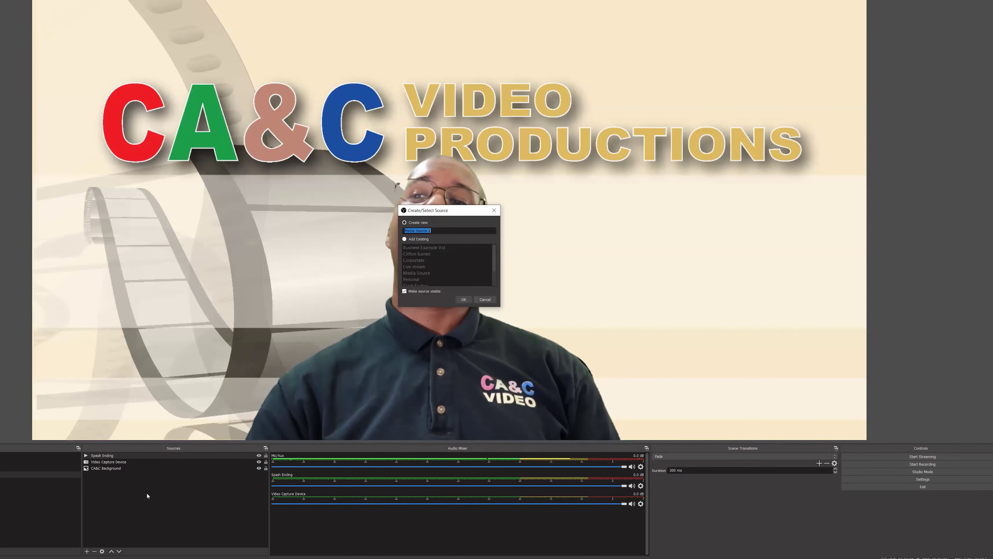
type("Lower ")
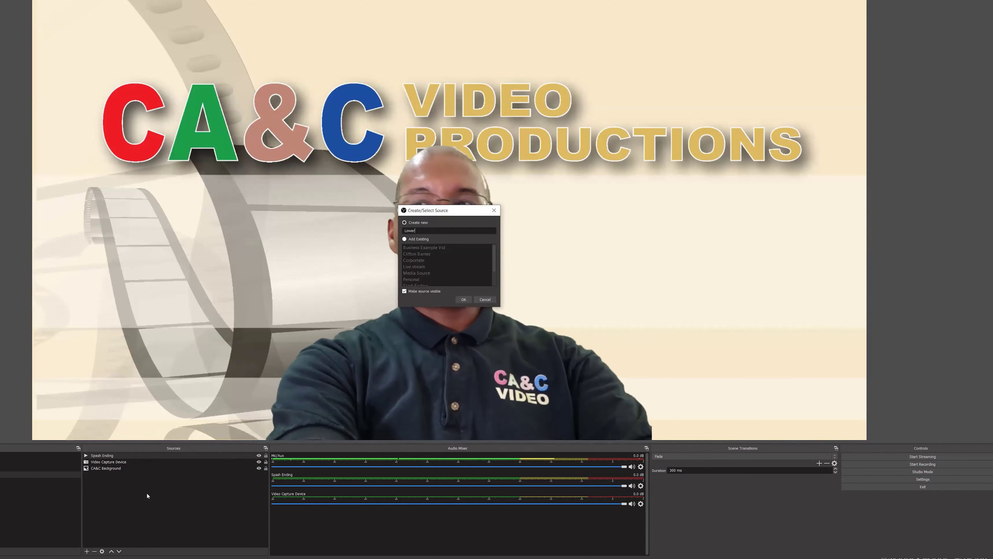
type("Third")
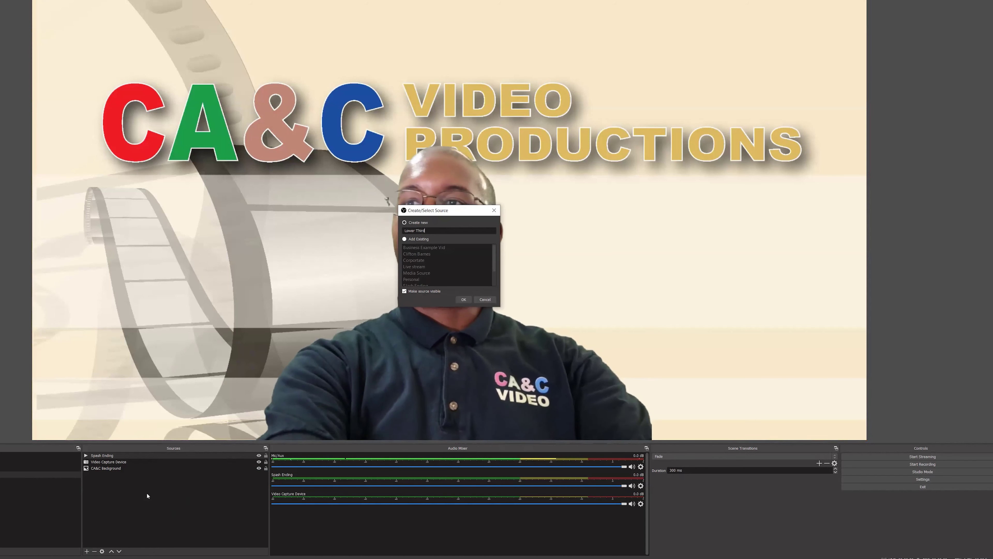
left_click(463, 300)
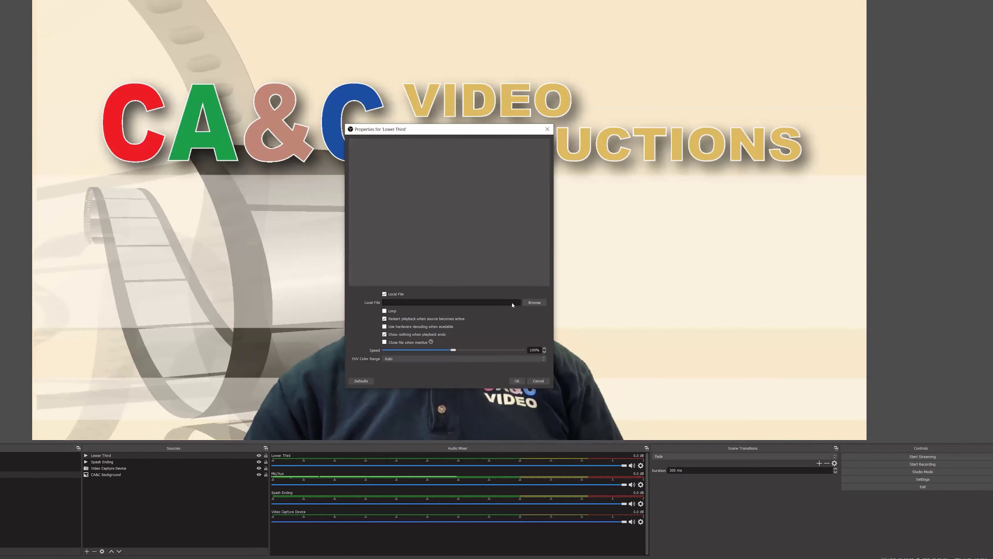
left_click(529, 302)
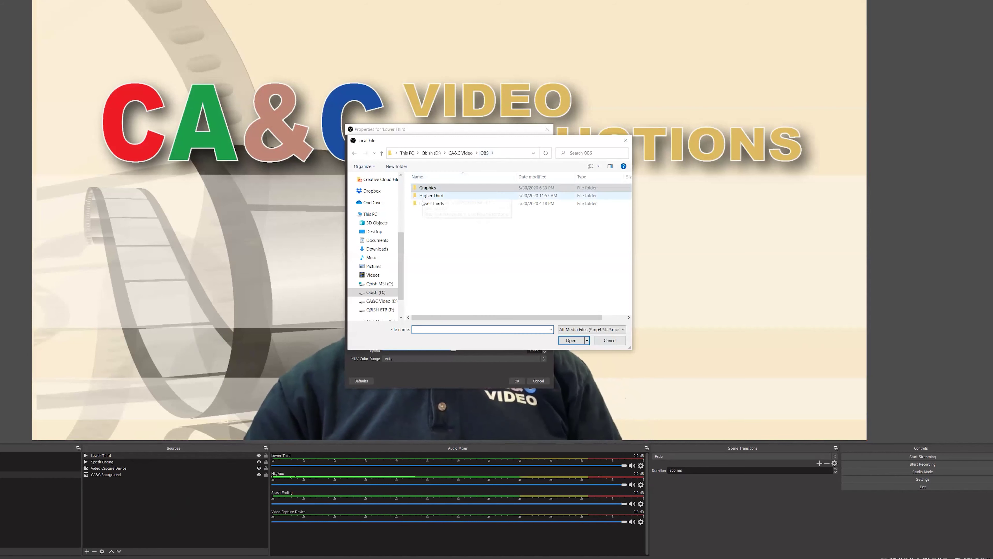
double_click(431, 204)
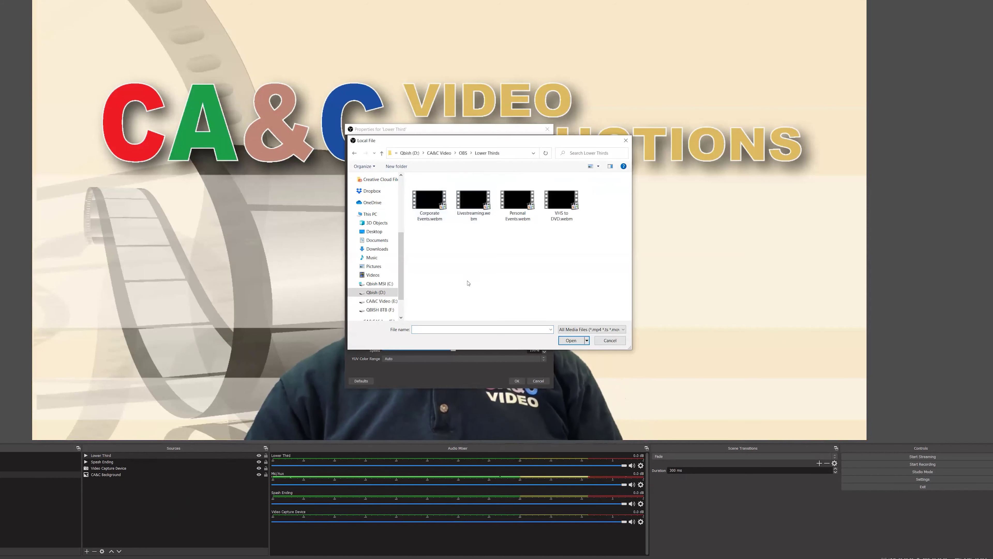
double_click(431, 202)
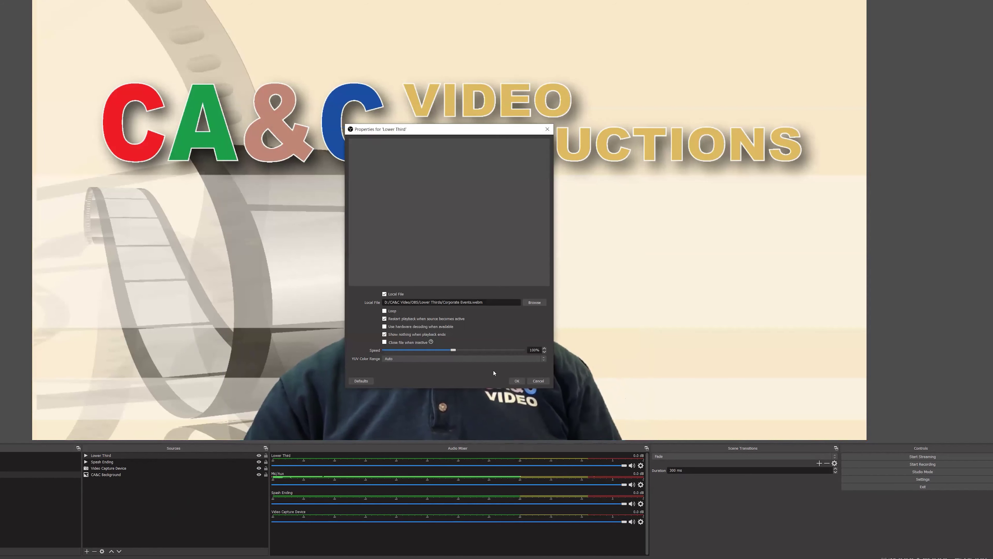
left_click(516, 381)
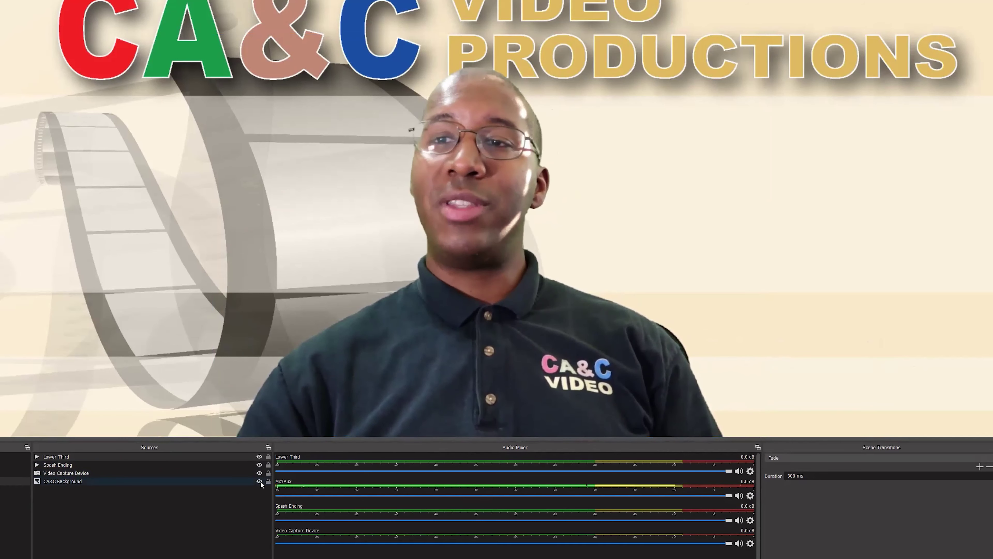
left_click(259, 481)
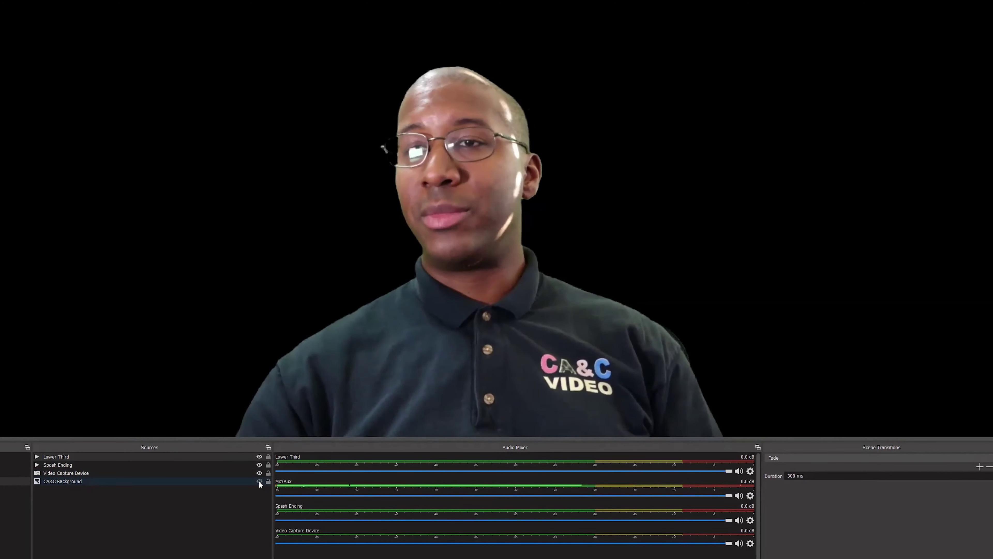
left_click(259, 481)
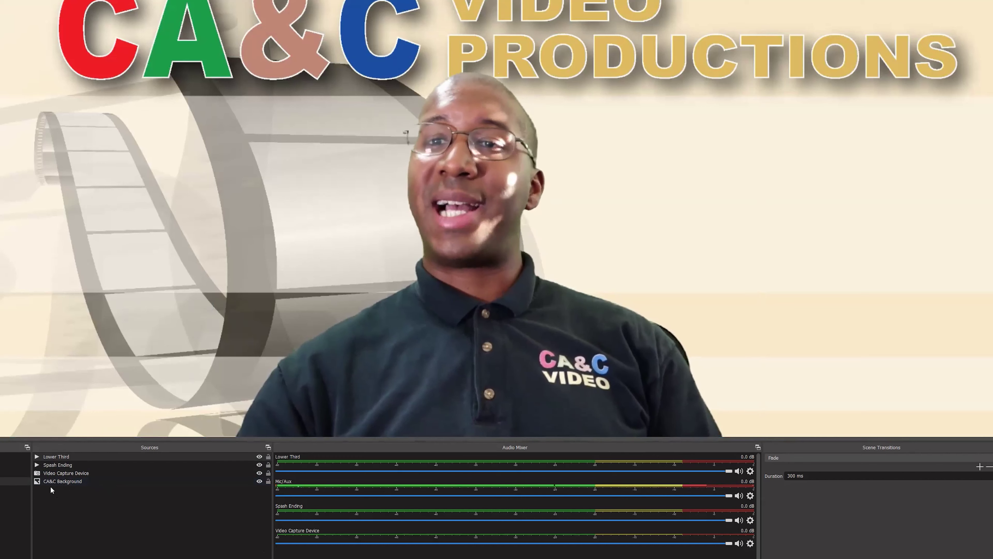
key("Up")
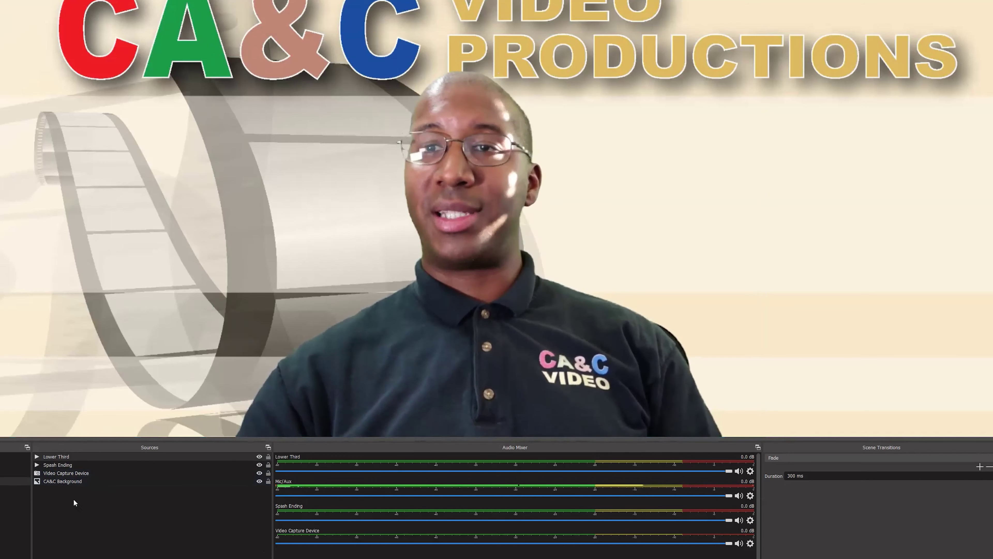
left_click(52, 482)
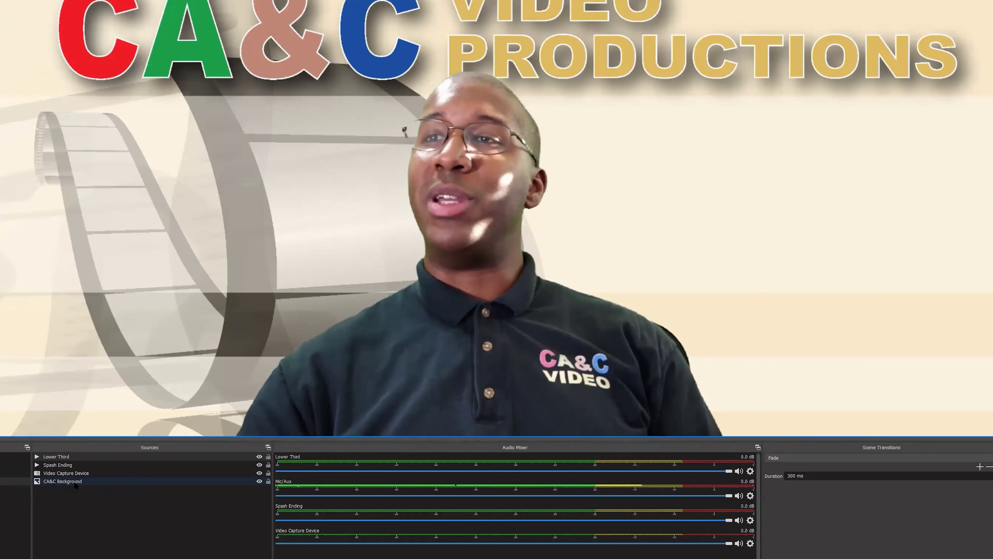
key("Up")
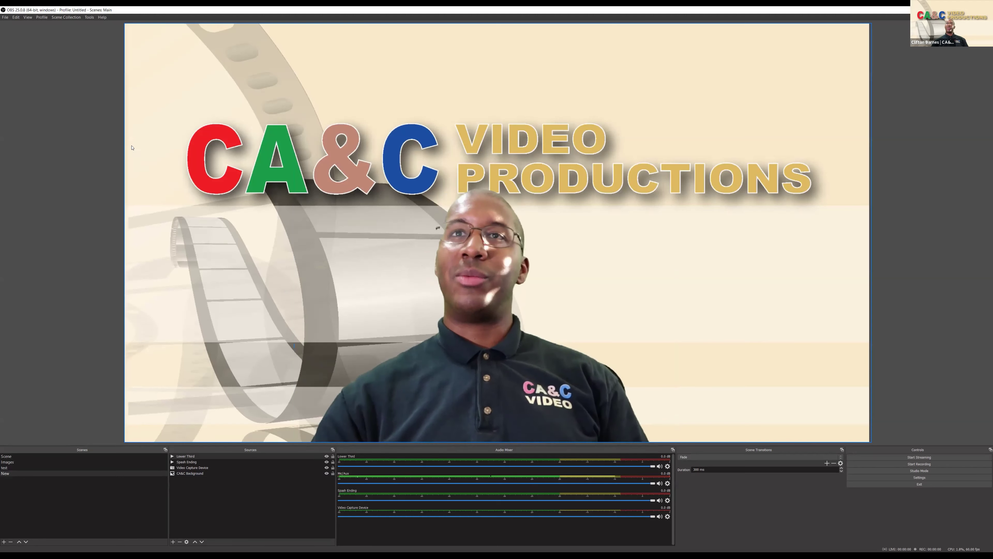
Step: In Tools > VirtualCam settings, turn AutoStart off and back on so it stays enabled
left_click(89, 18)
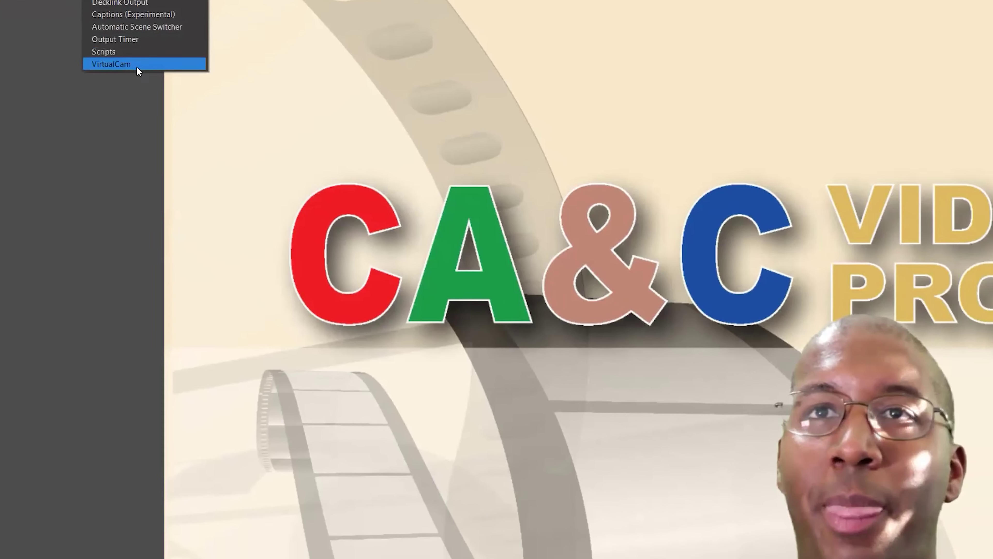
left_click(136, 66)
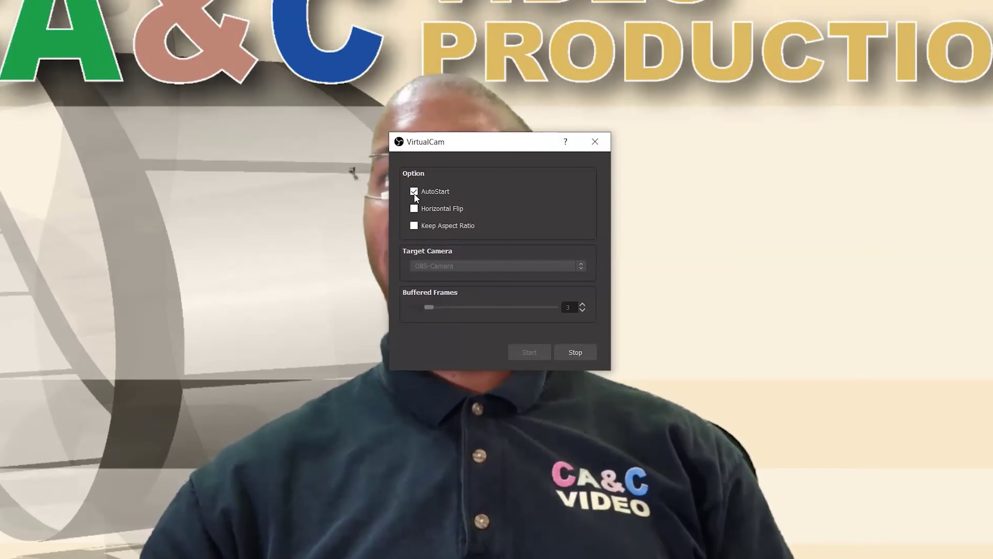
left_click(411, 195)
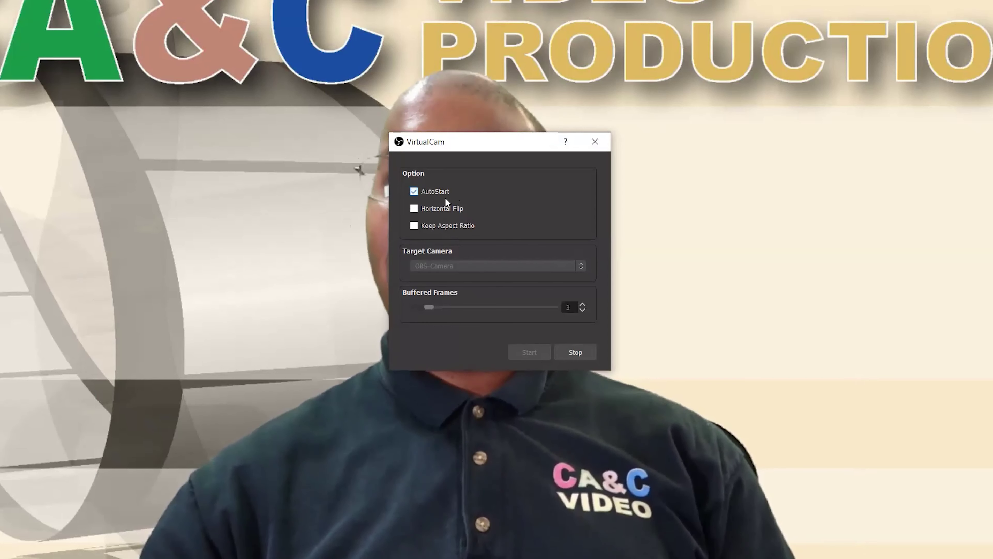
left_click(414, 191)
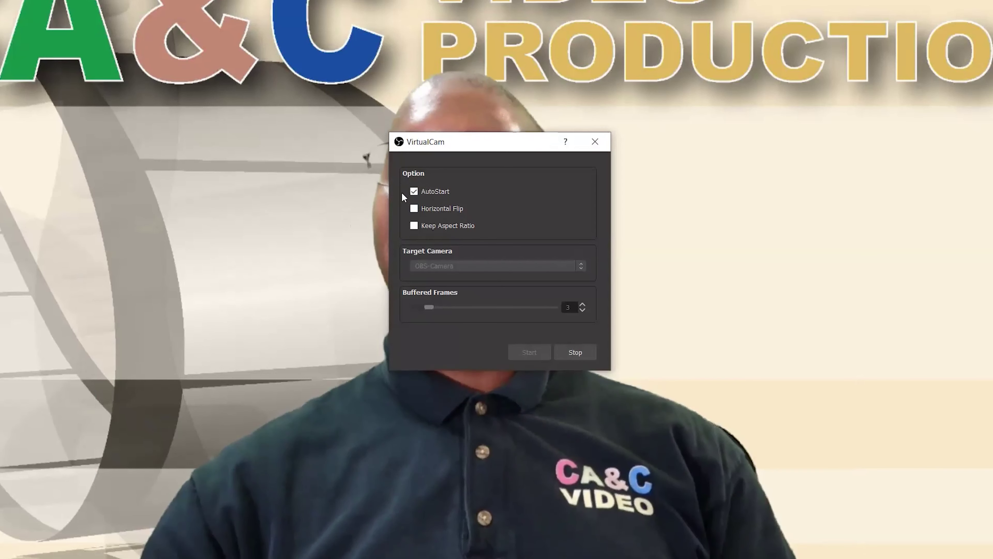